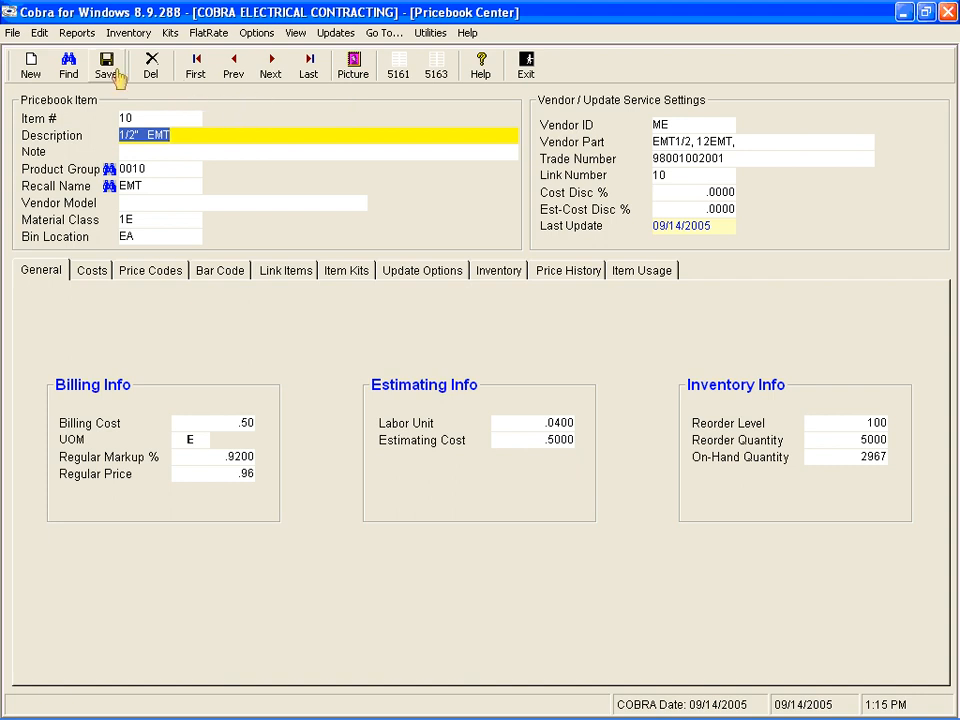
Step: Look up the BREAKR recall name in the pricebook and open item 28320, the 3P 10A 277V CIRCUIT BREAKER
left_click(67, 70)
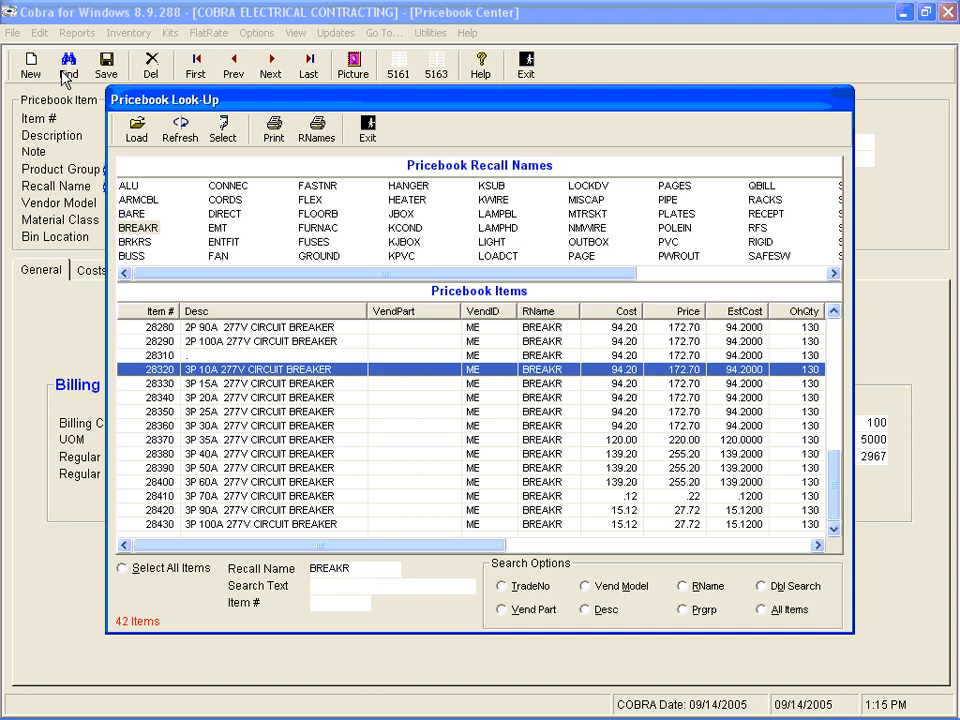
left_click(145, 230)
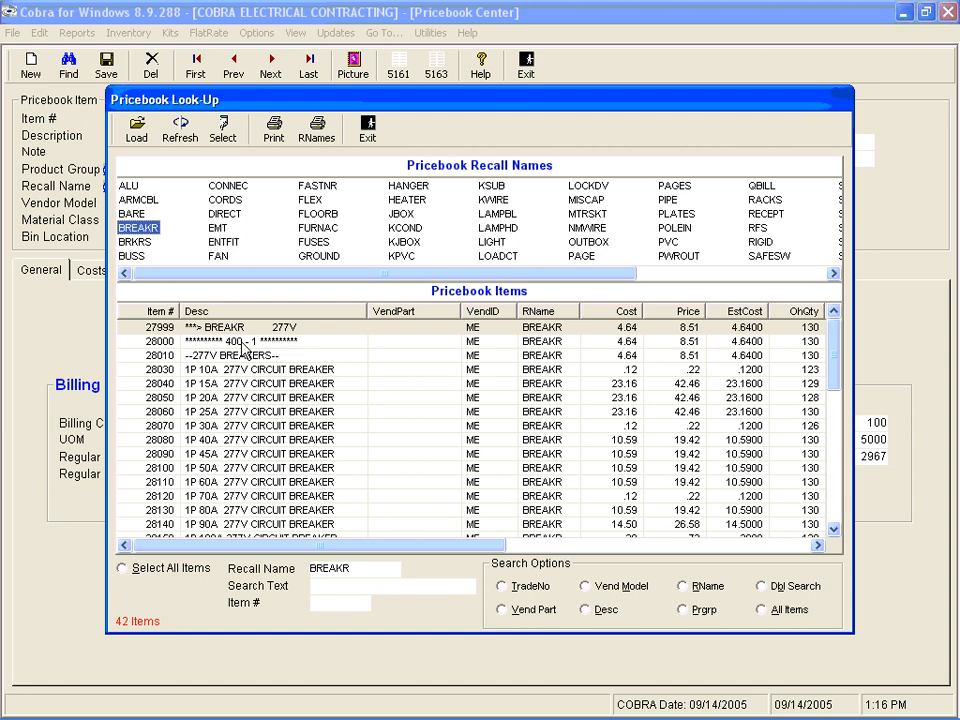
left_click_drag(833, 362, 835, 495)
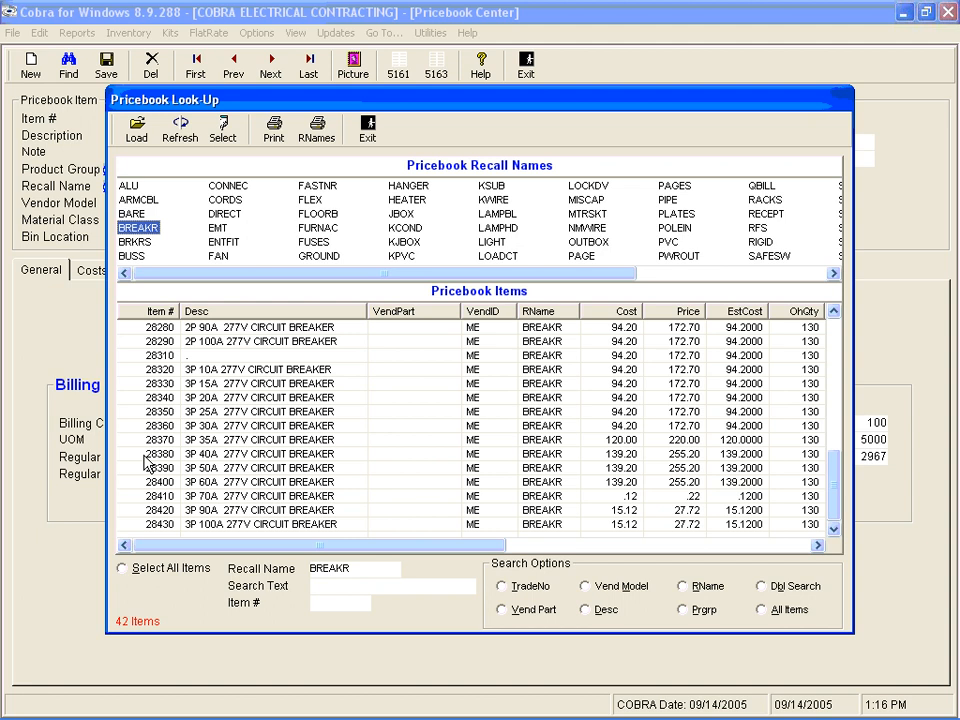
left_click(177, 371)
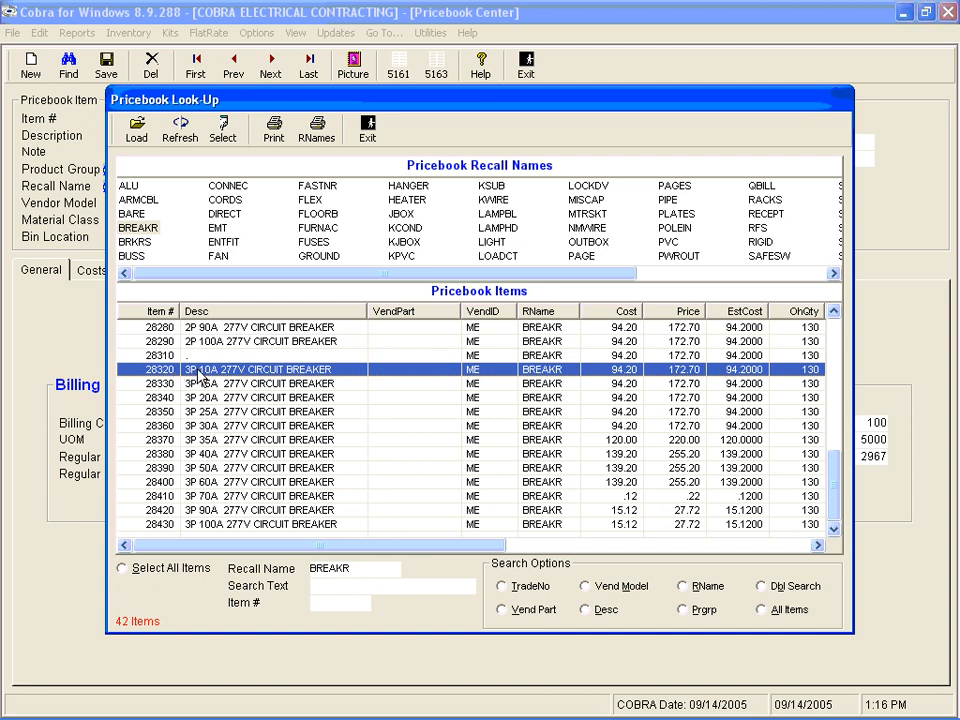
double_click(200, 370)
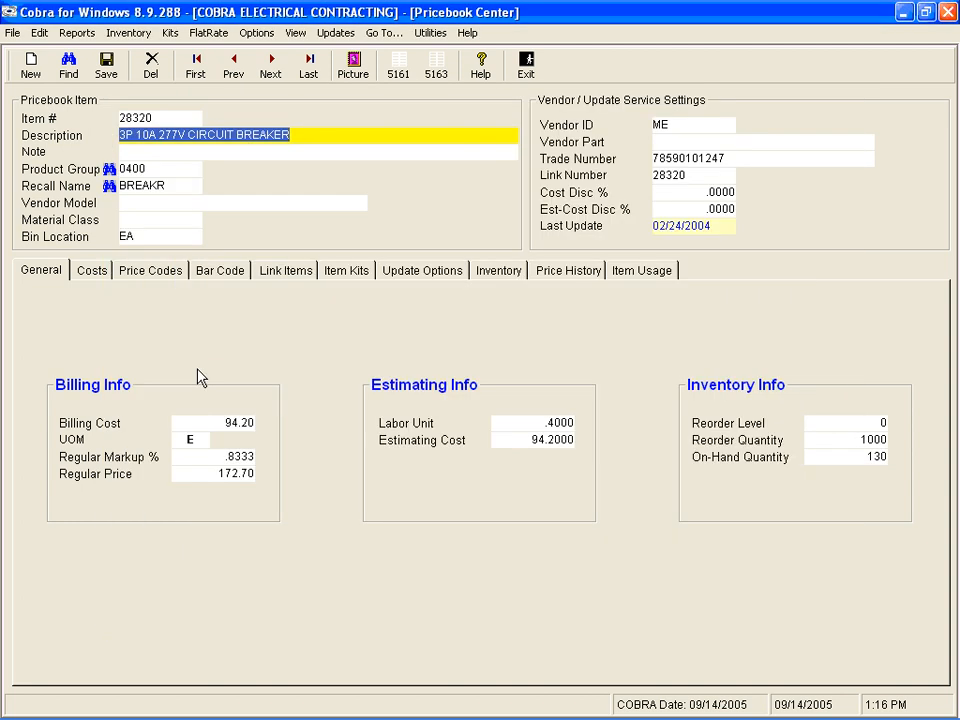
Step: Change the circuit breaker's item number to 28321 and save the pricebook item
left_click(165, 117)
left_click(166, 117)
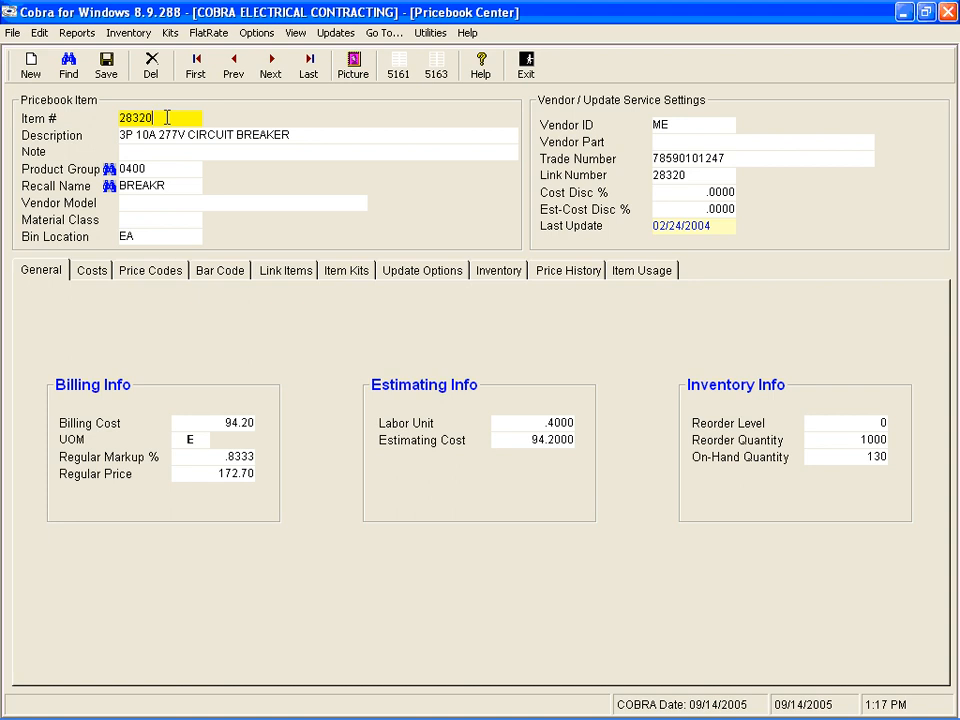
key("BackSpace")
type("1")
key("Tab")
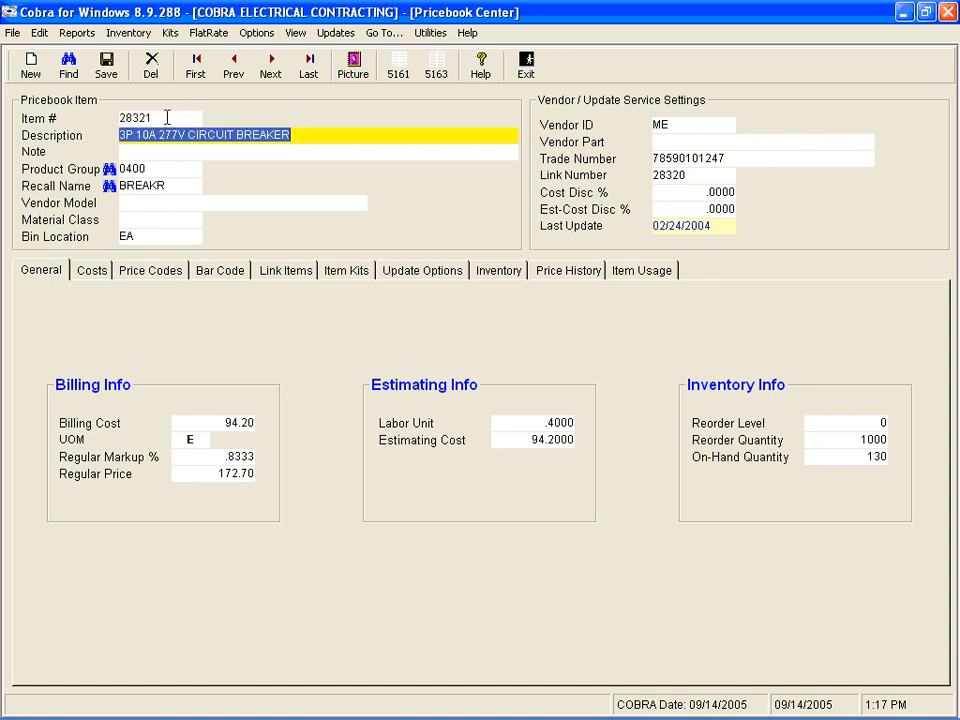
left_click(168, 183)
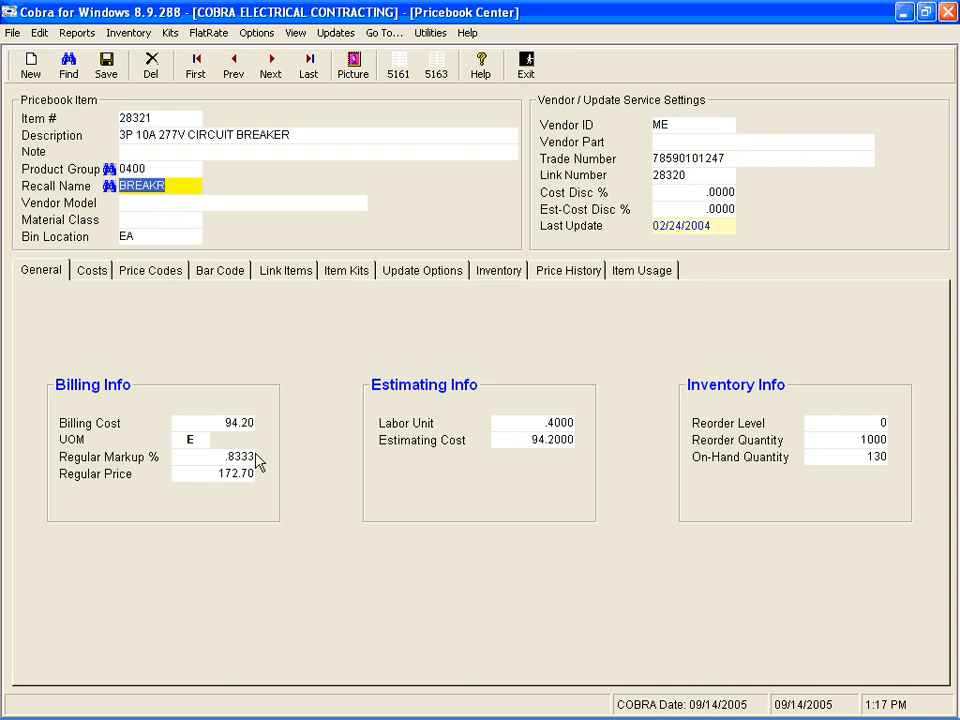
left_click(221, 421)
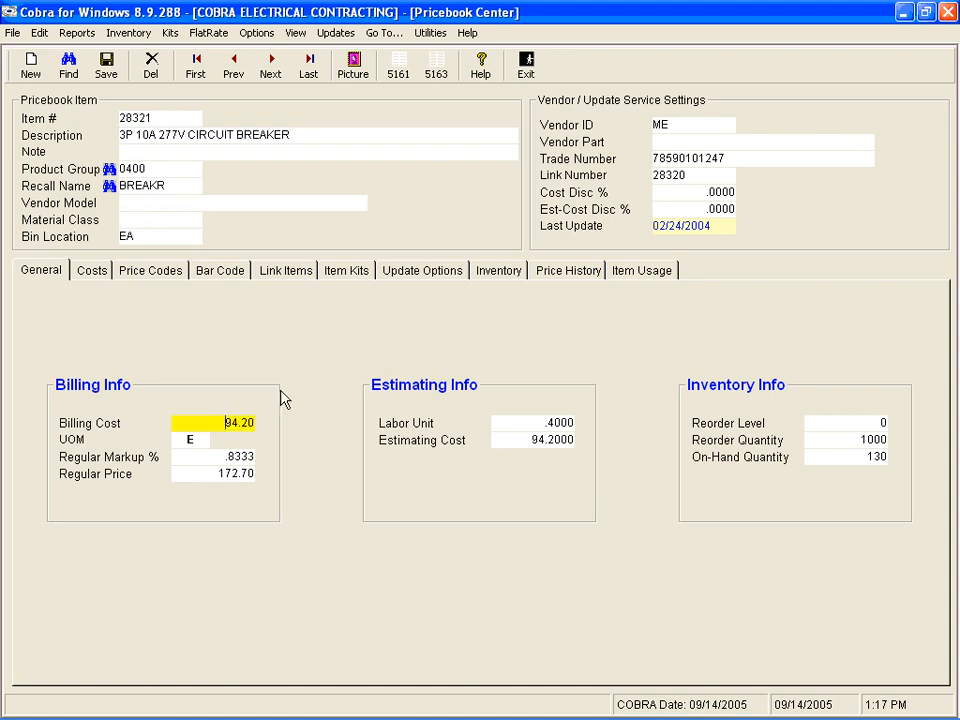
left_click(106, 67)
Step: Append "energy saver" to the description of circuit breaker item 28321
left_click(307, 133)
left_click(307, 133)
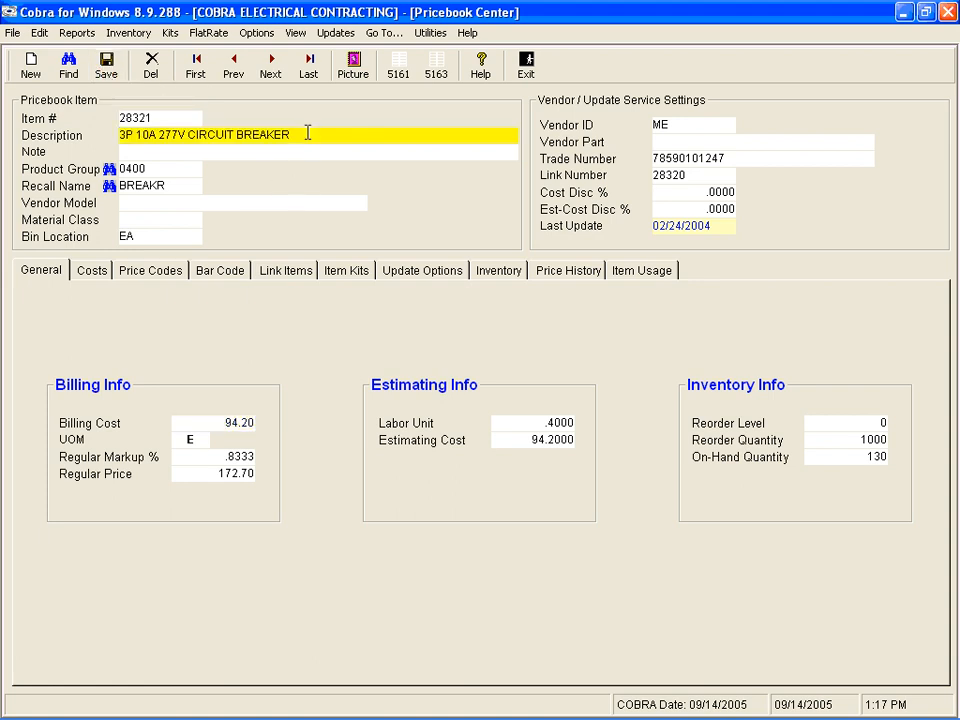
type("energy saver")
left_click(31, 66)
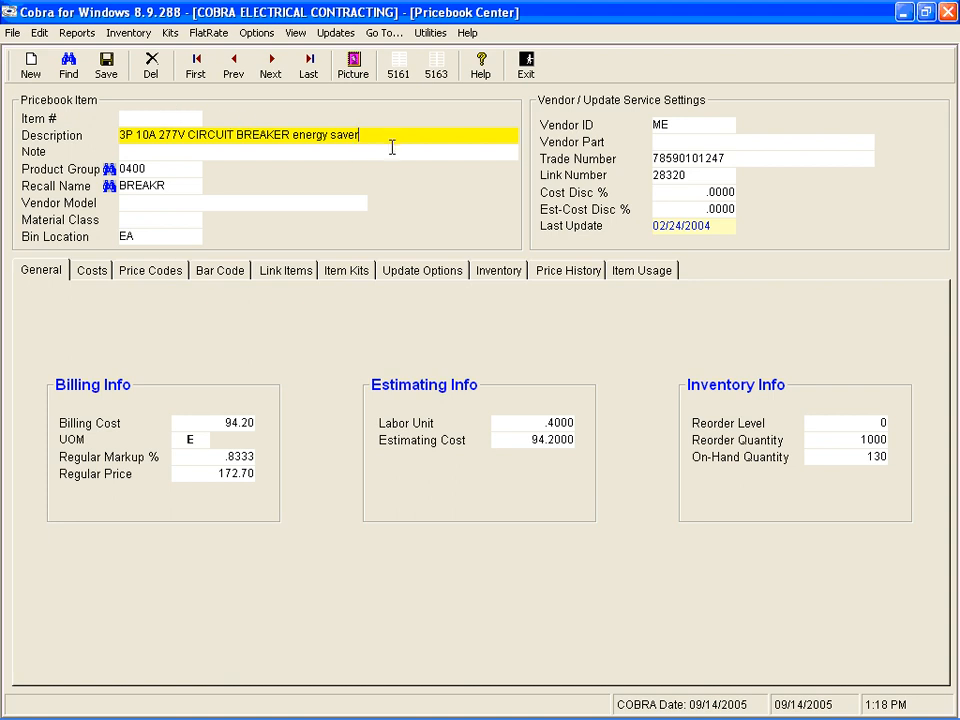
left_click_drag(390, 137, 90, 125)
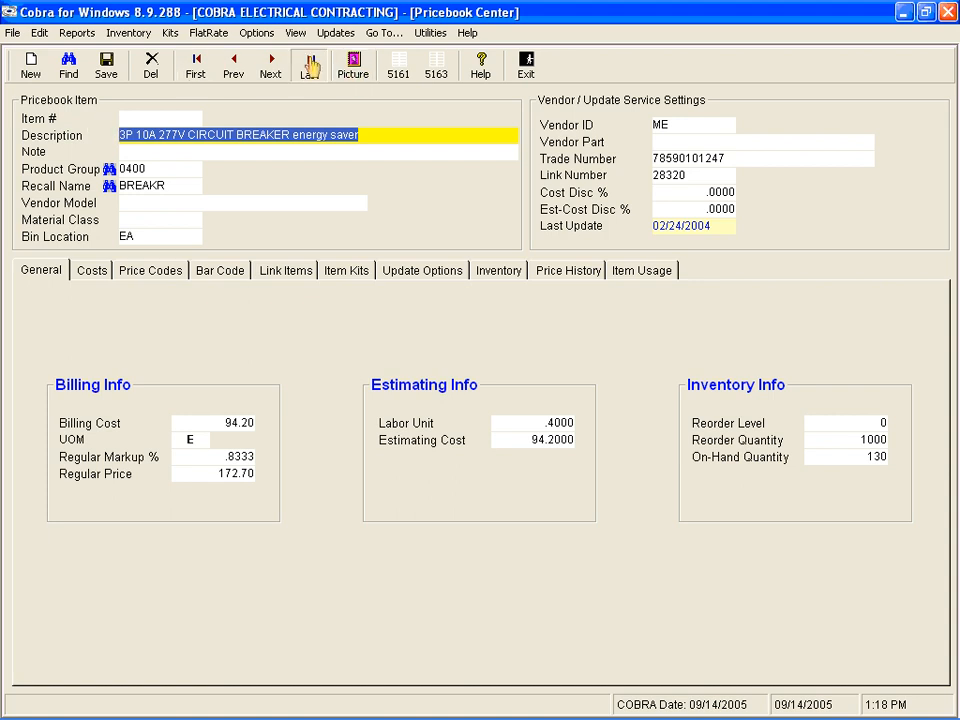
left_click(234, 56)
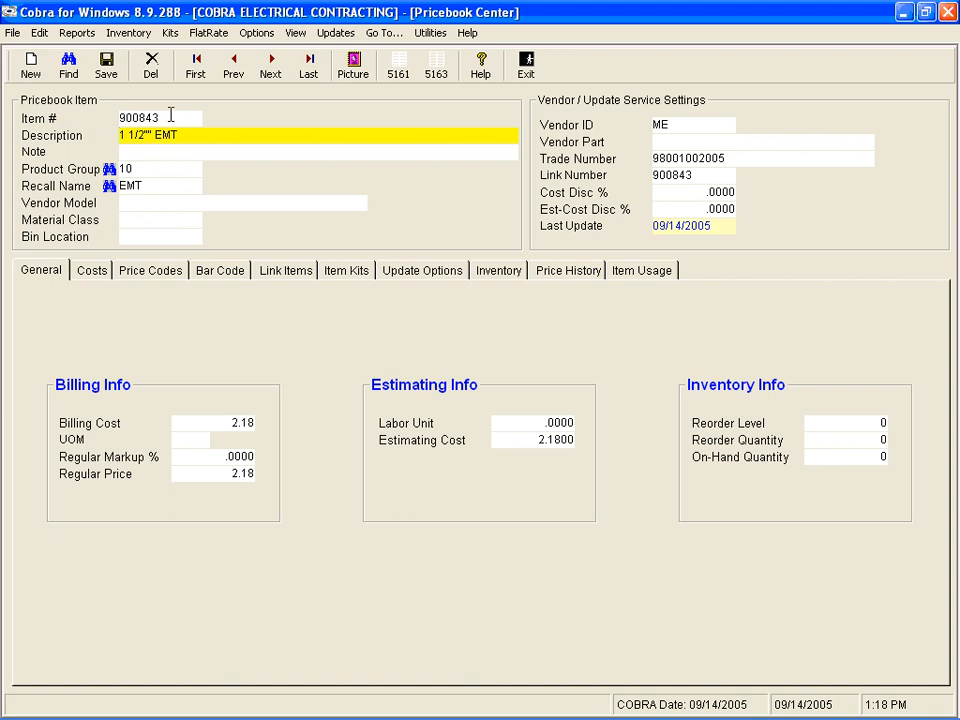
Step: Start a new pricebook item without an item number and enter the description FURNACE RUUD 5TON
left_click(33, 68)
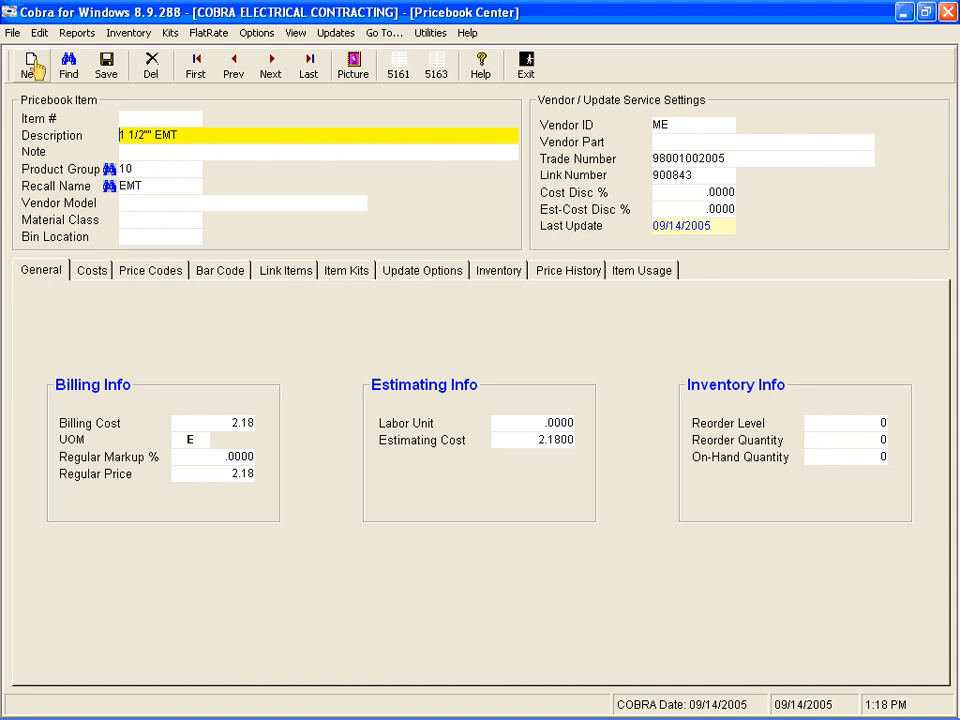
key("Tab")
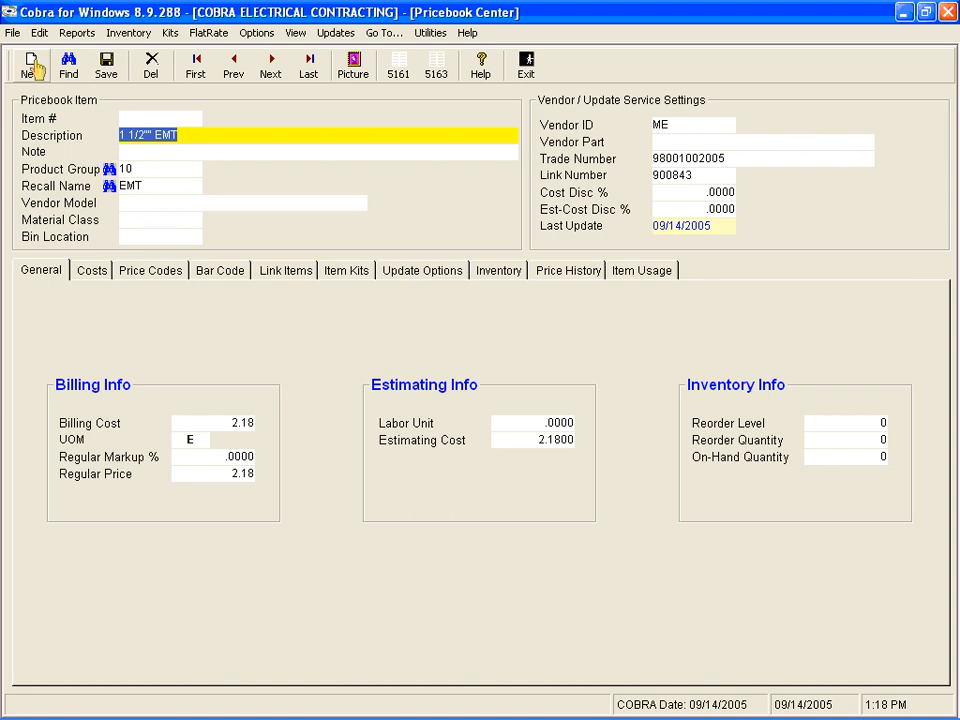
type("FURNACE RUUD")
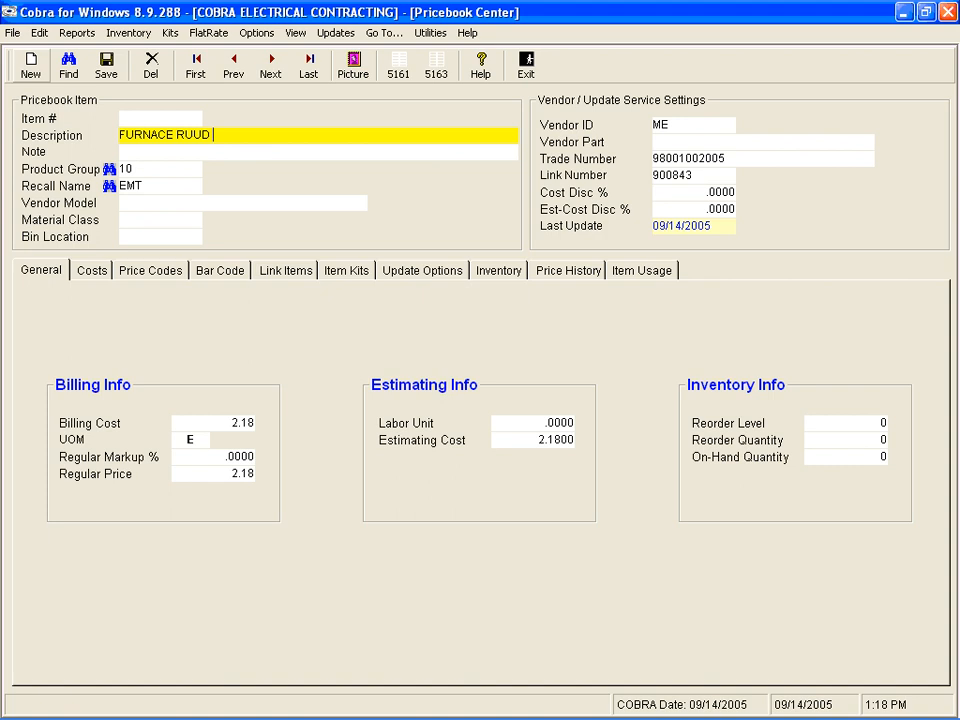
type(" 5TON")
key("Tab")
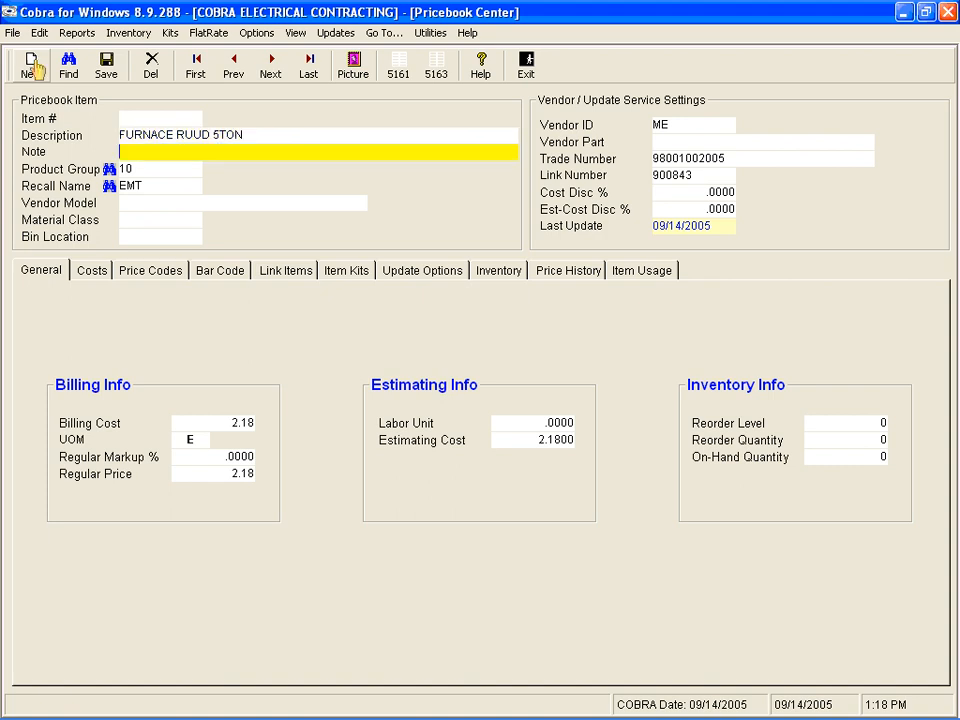
Step: Set the furnace item's product group to FURN and its recall name to FURNAC, leaving the note empty
key("Tab")
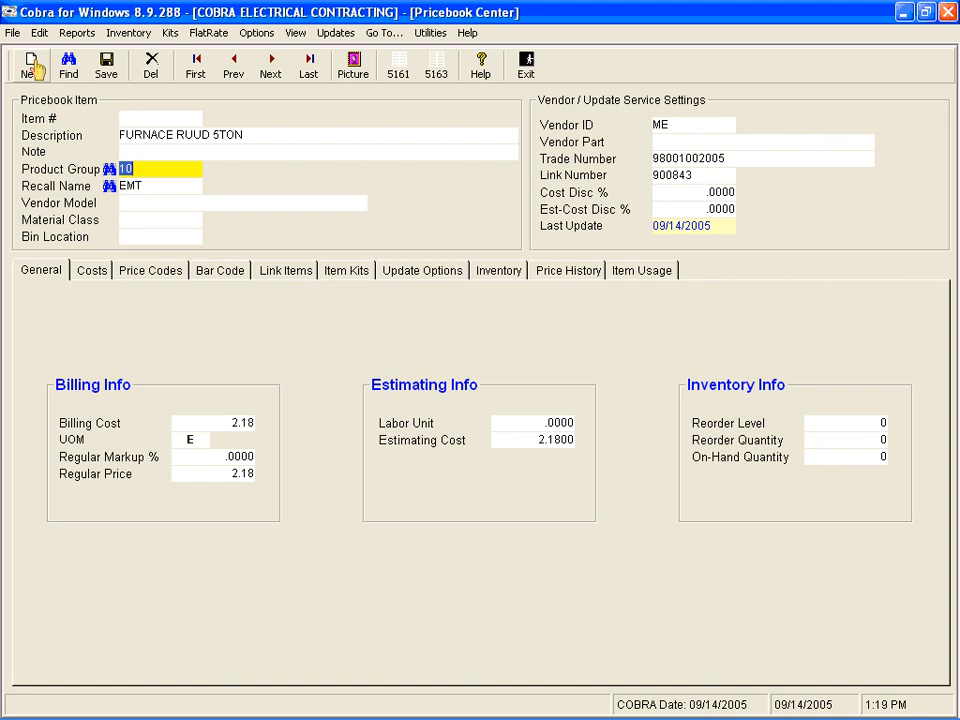
type("FURN")
key("Tab")
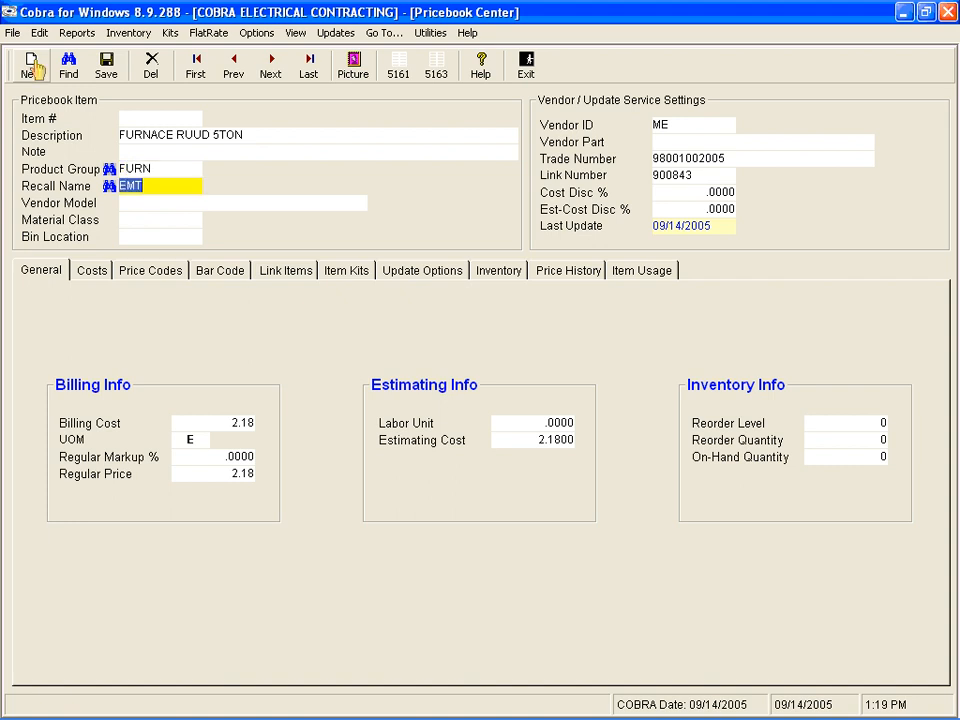
type("FURNAC")
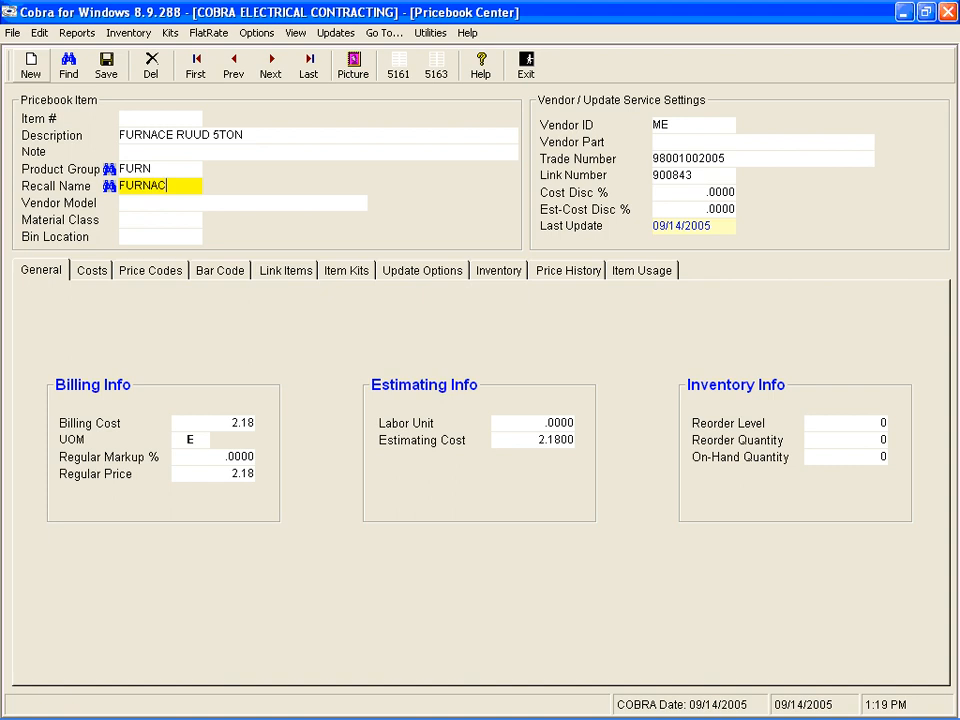
key("Tab")
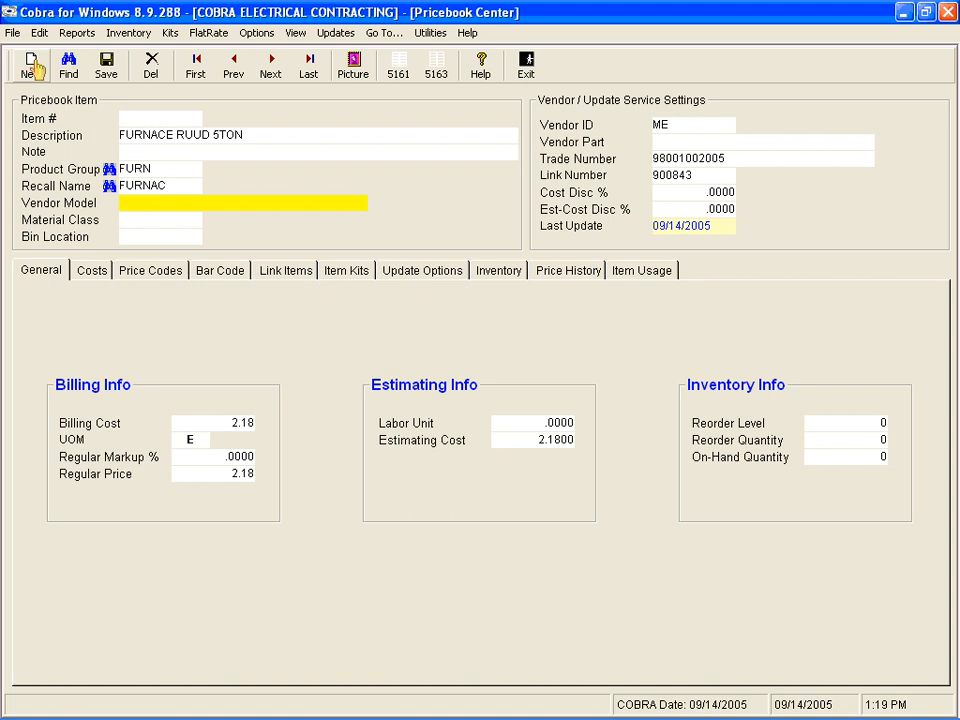
Step: Enter A1-9202398-E92 as the furnace item's vendor model and leave the material class empty
left_click(108, 75)
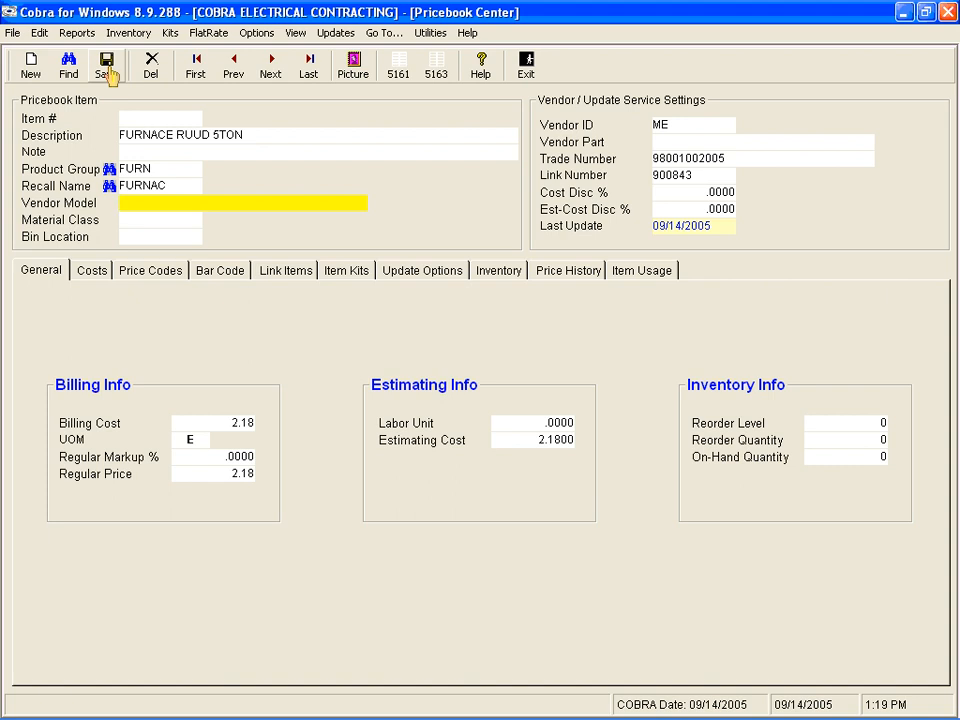
type("A1-9202398-")
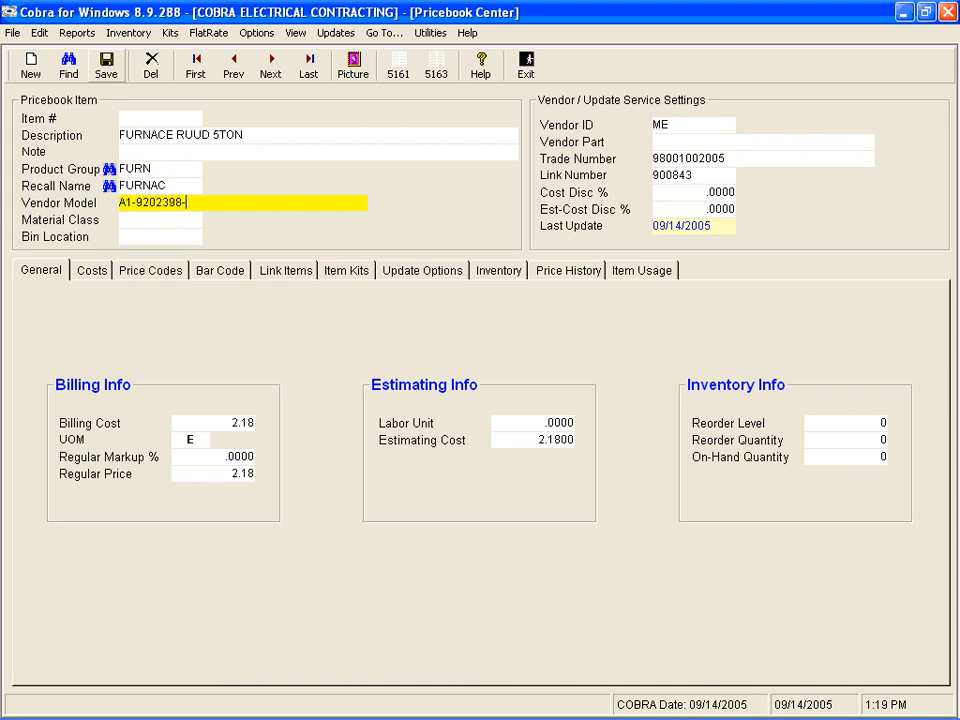
type("E92")
key("Tab")
key("Tab")
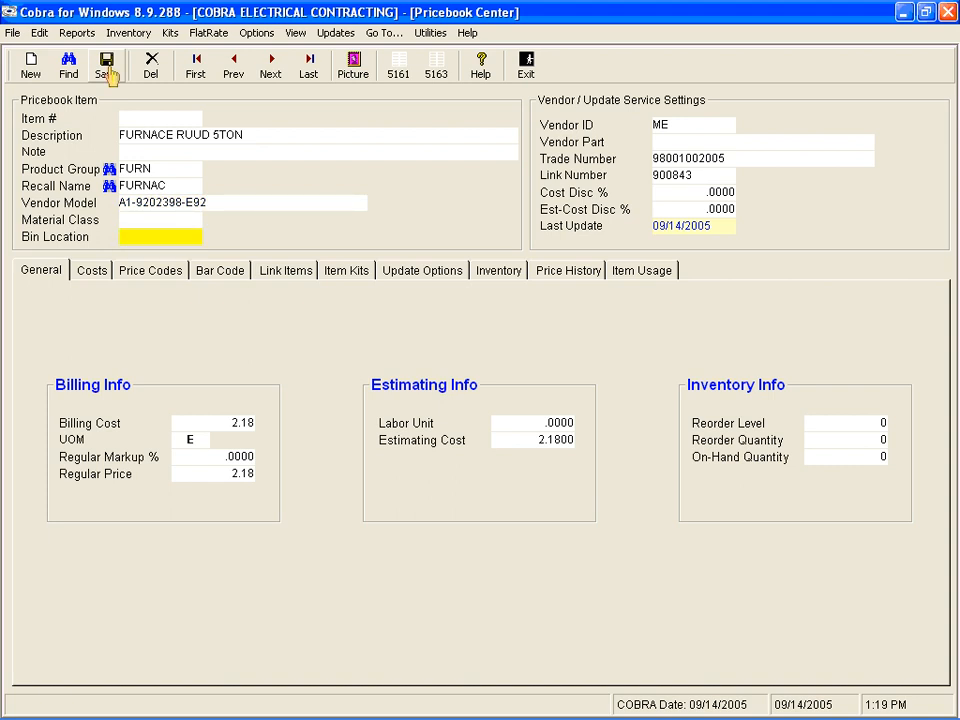
Step: Clear the furnace item's vendor ID and enter A1-9202309-E92 as the vendor part
key("Tab")
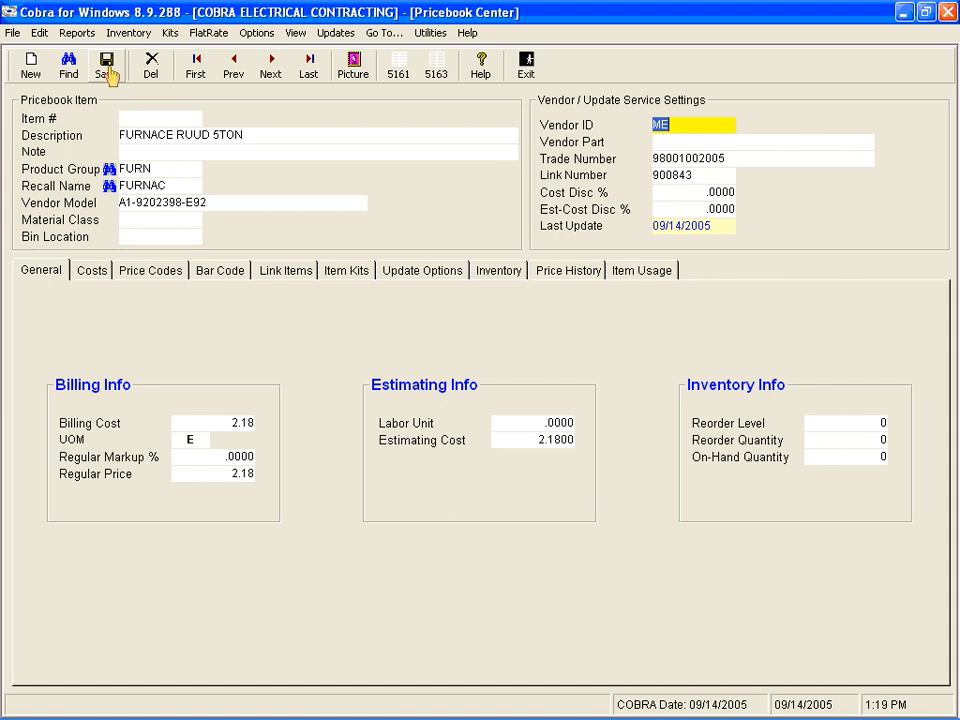
key("BackSpace")
key("Tab")
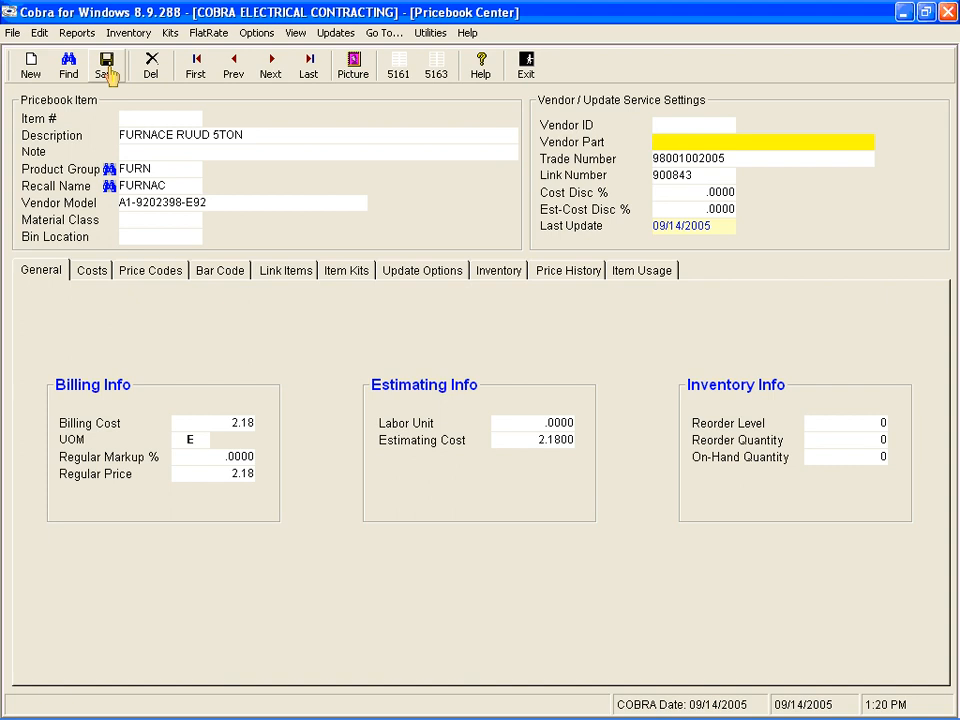
type("A1-9202309")
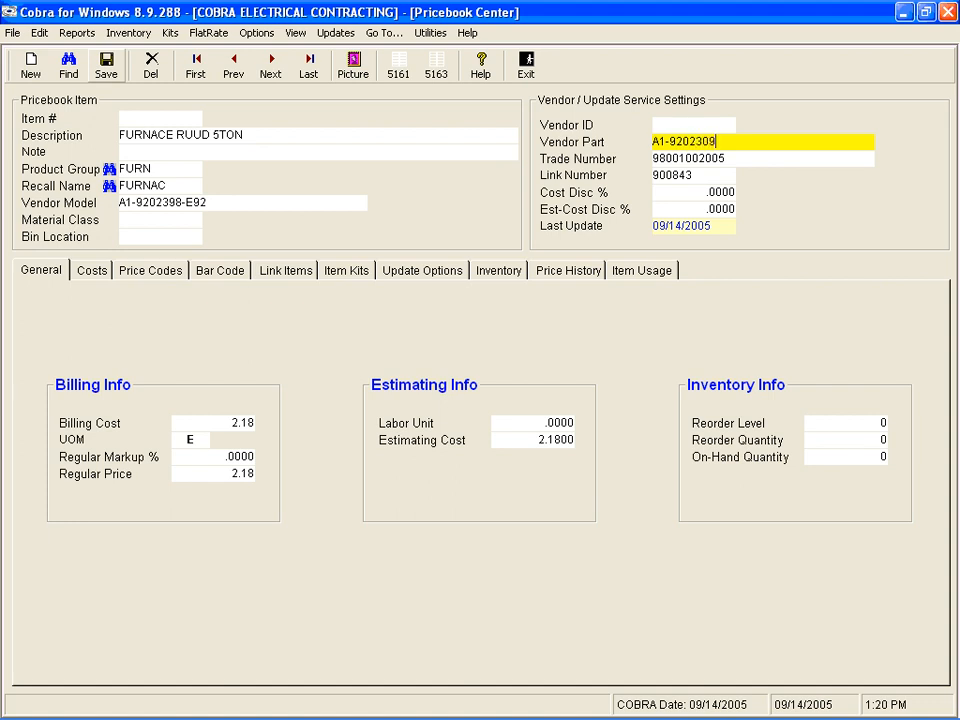
type("-E92")
key("Tab")
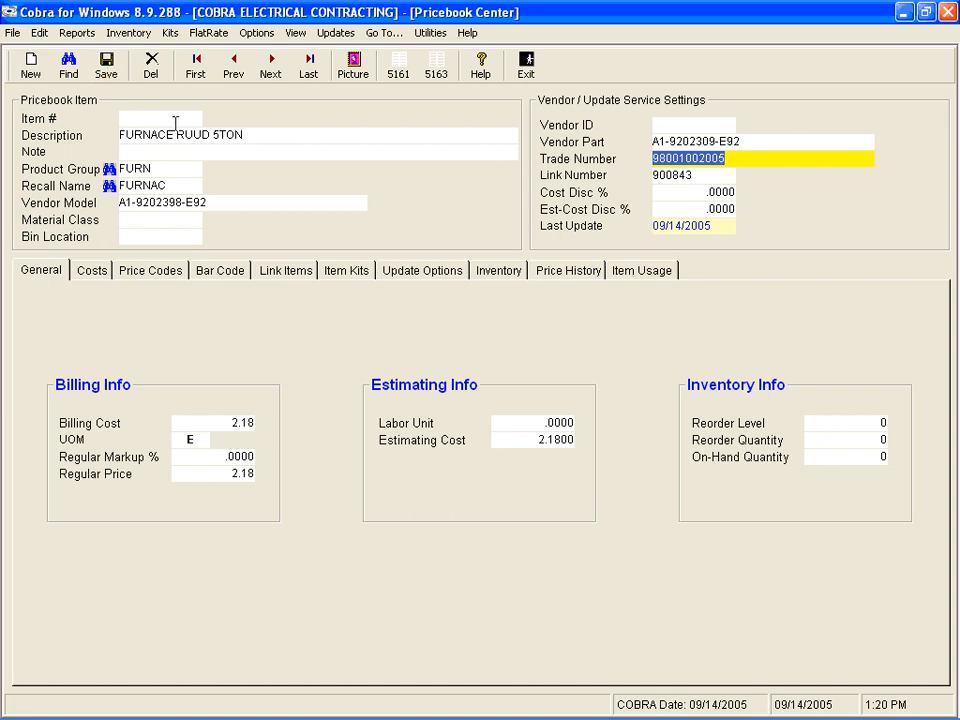
left_click(253, 136)
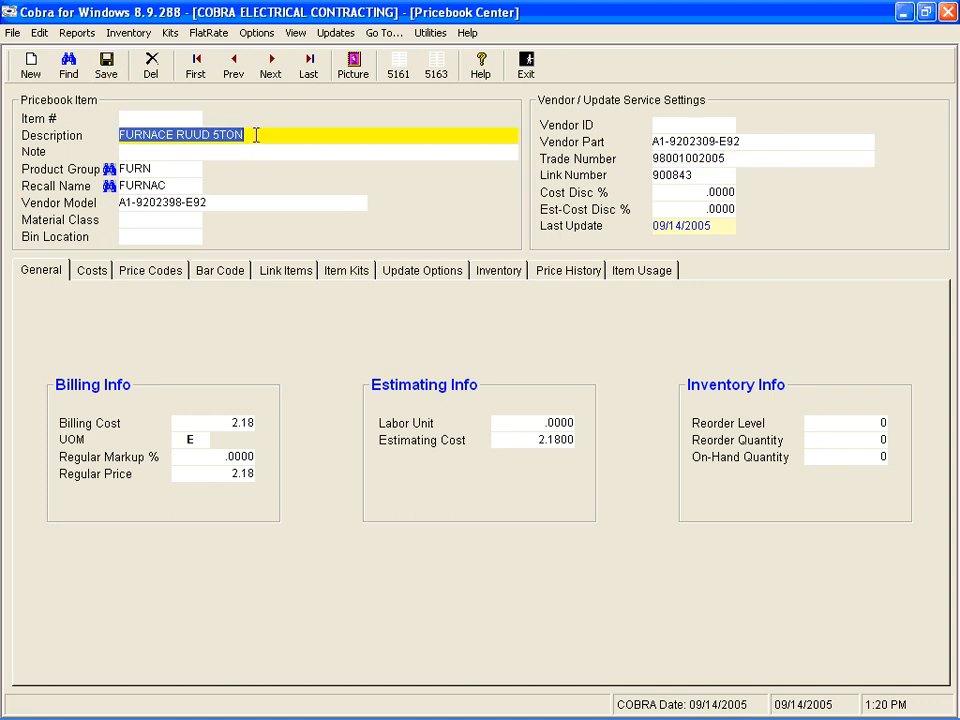
left_click(197, 168)
left_click(189, 185)
left_click(251, 205)
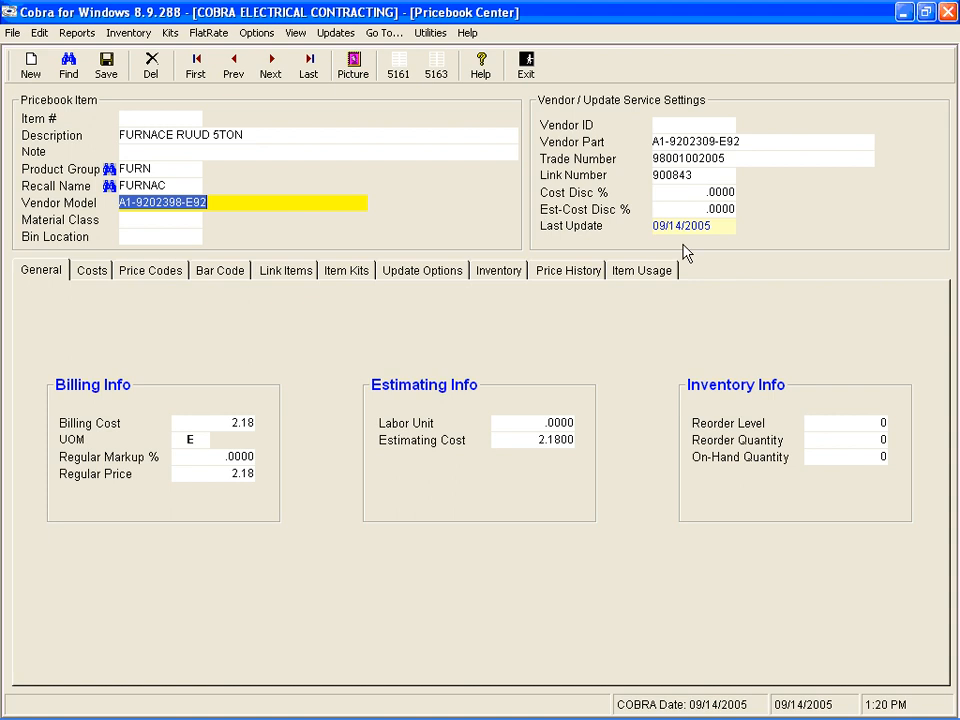
left_click(760, 141)
Step: Set the furnace item's trade number to RUUD-5TON and clear its link number
left_click(756, 157)
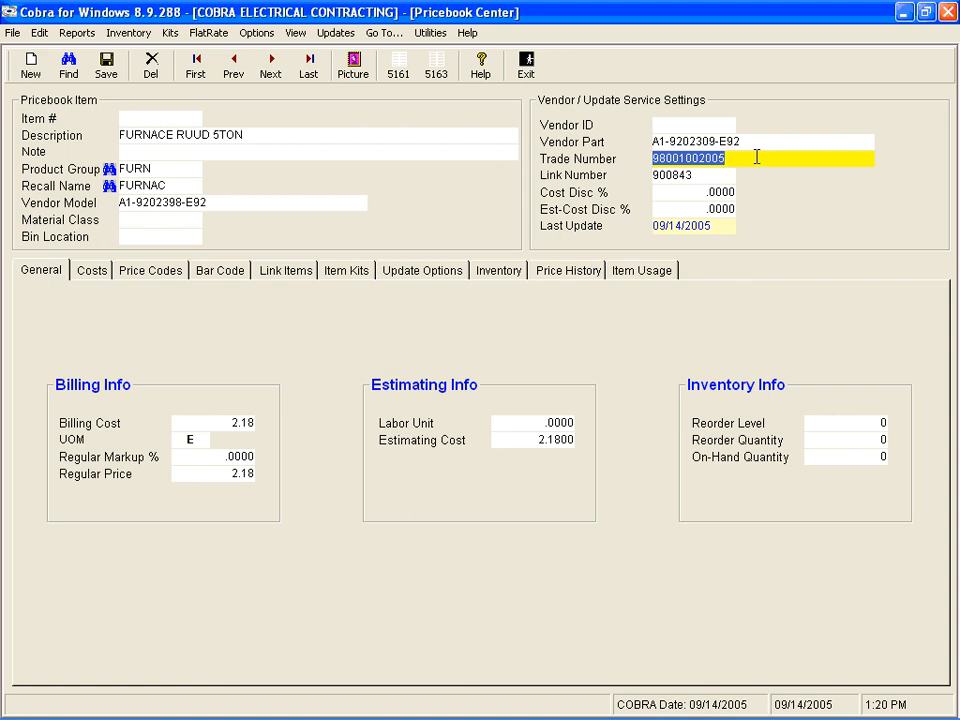
type("RUUD")
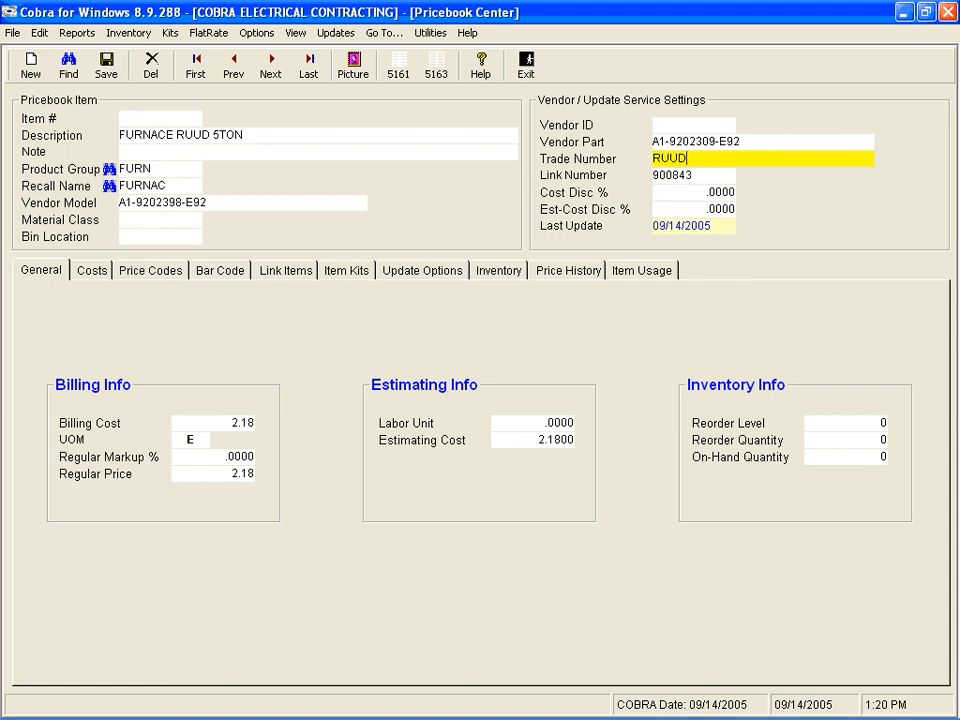
type("-5TON")
key("Tab")
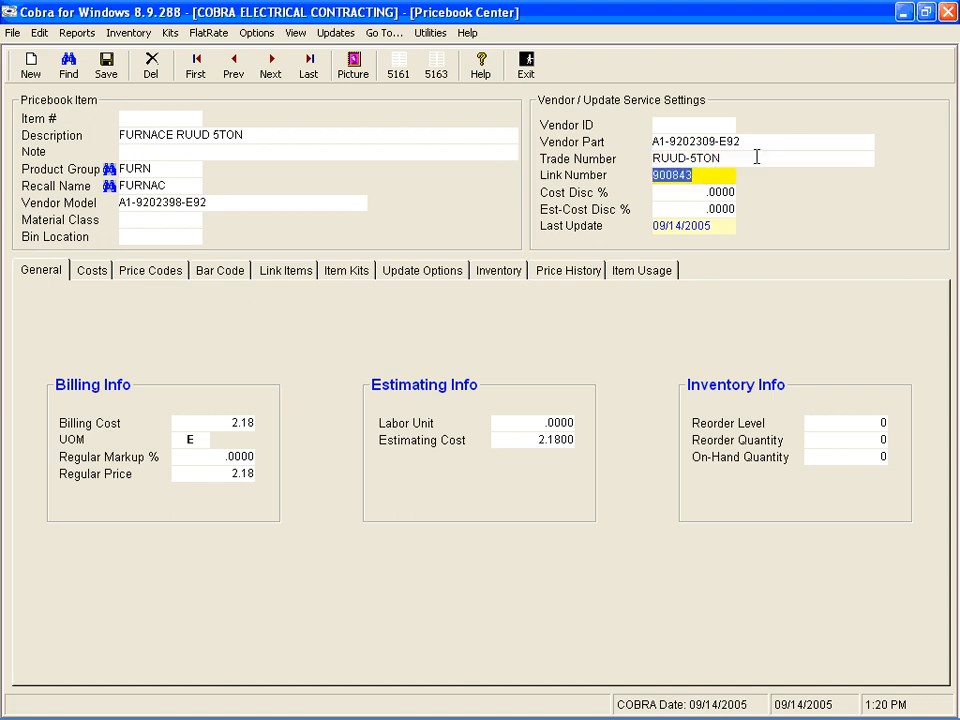
key("Delete")
key("Tab")
key("Tab")
key("Tab")
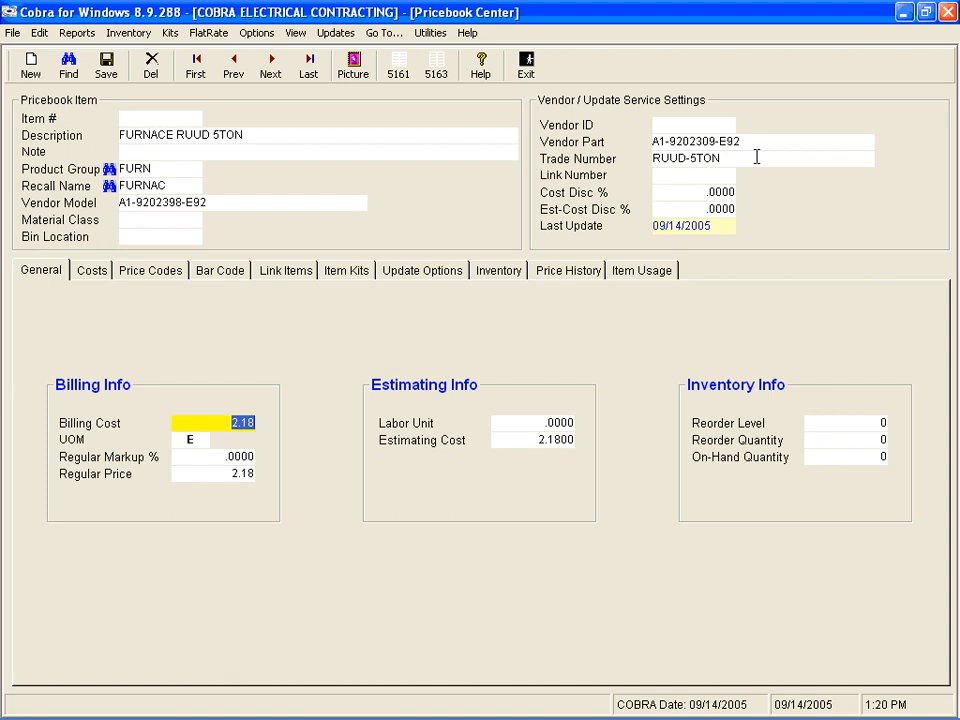
Step: Enter a billing cost of 350 with unit of measure M for the furnace item
type("350.")
key("Tab")
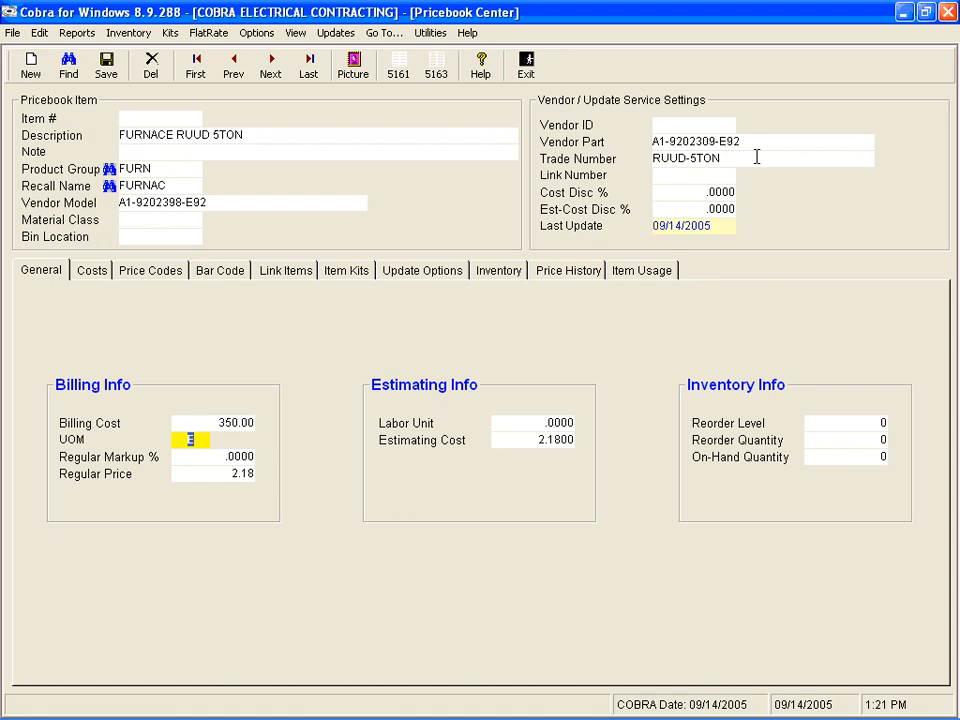
type("M")
key("Tab")
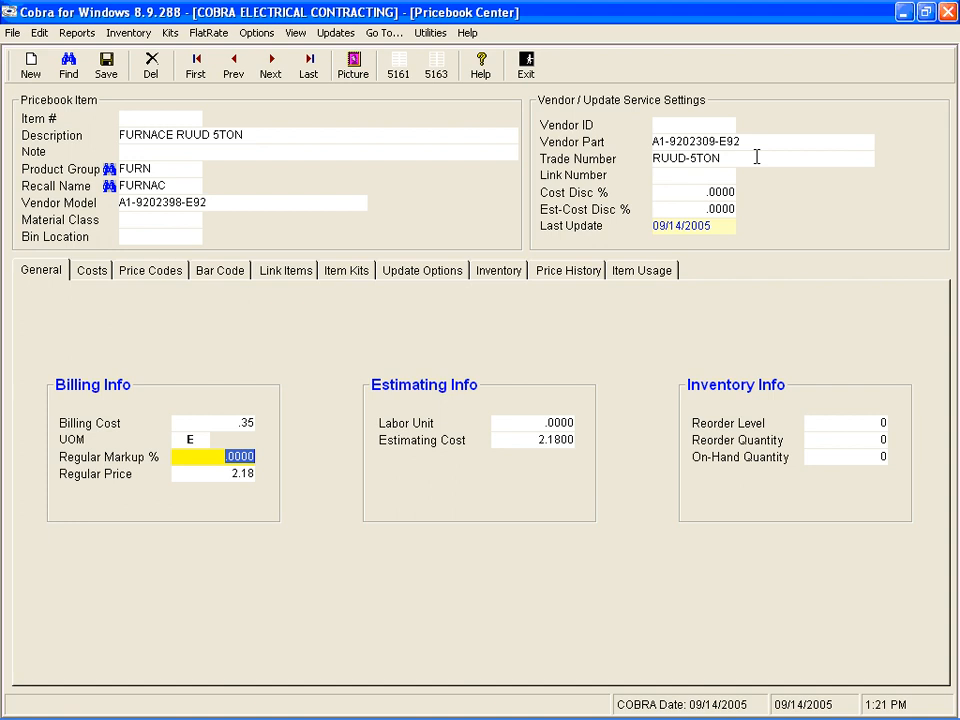
Step: Set the furnace item's billing cost to 350 with unit E and its regular markup to .50
left_click(204, 424)
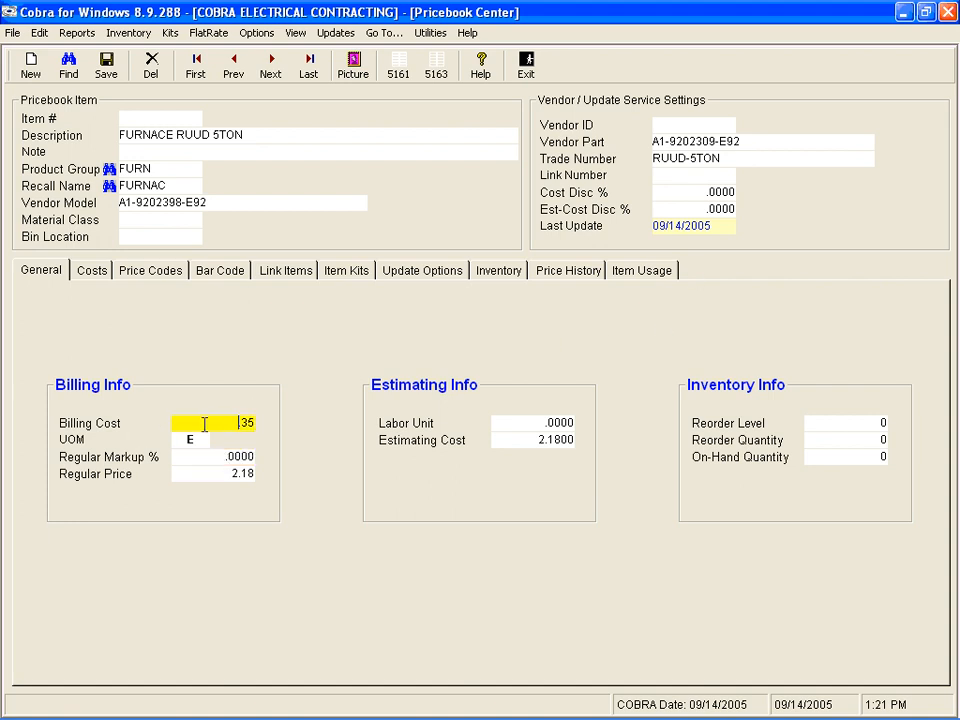
left_click_drag(204, 424, 270, 420)
type("350")
key("Tab")
key("Tab")
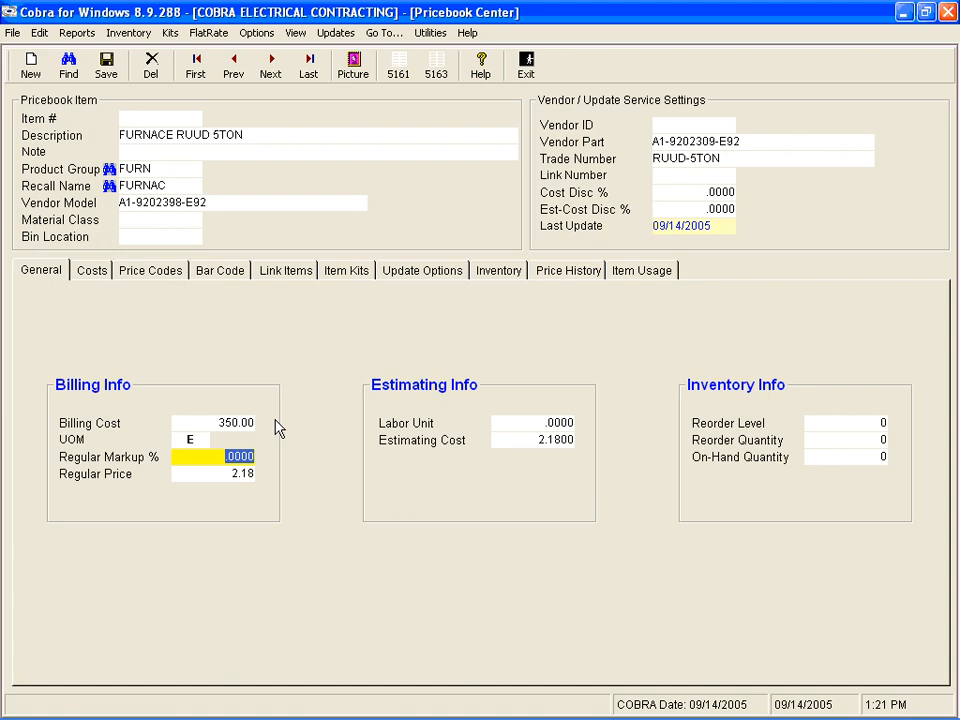
type(".50")
key("Tab")
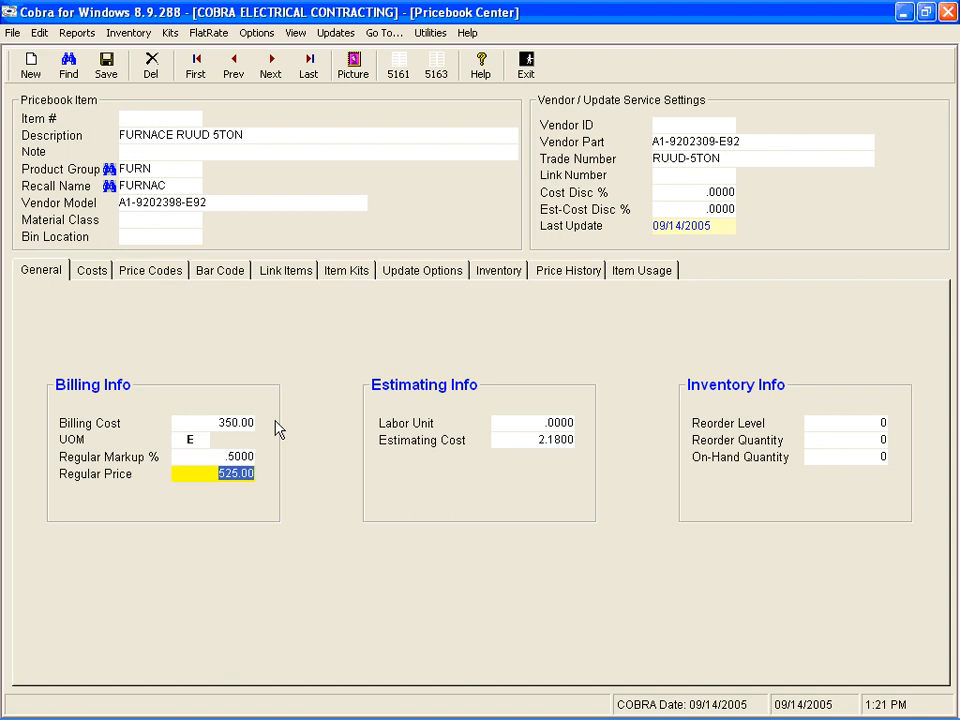
key("Tab")
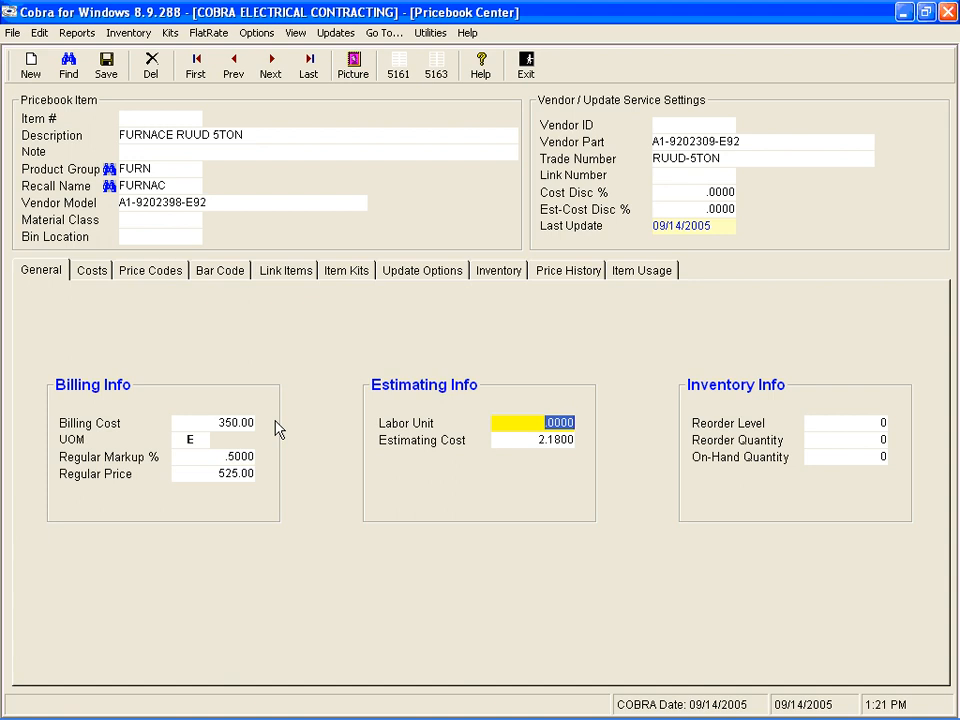
Step: Set the furnace item's labor unit to 4 and its estimating cost to 350
type("4.")
key("Tab")
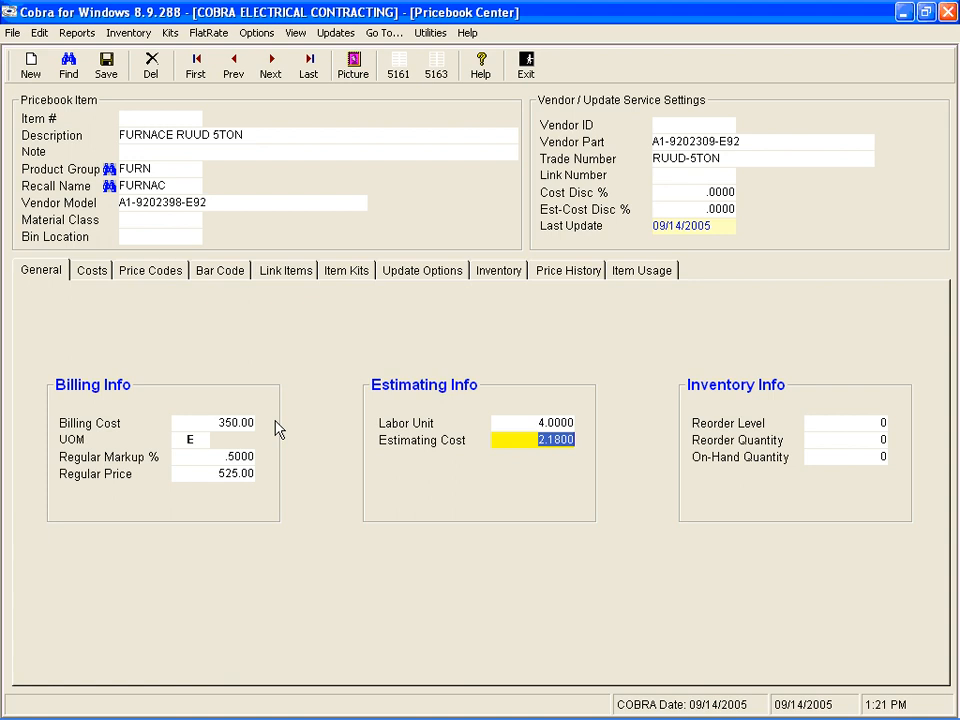
type("350.")
key("Tab")
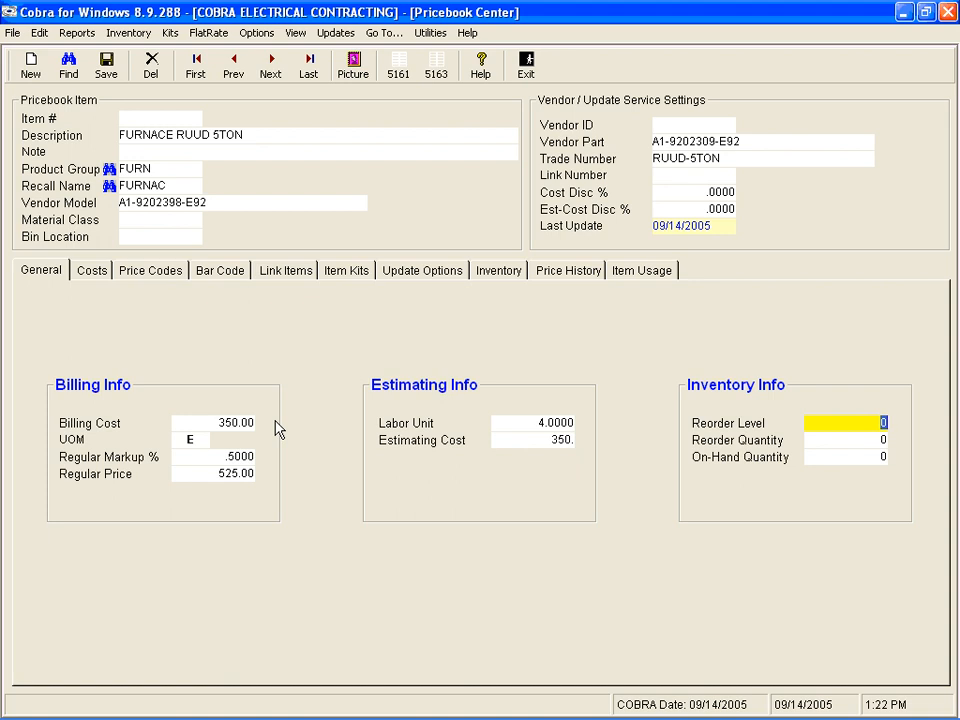
Step: Set the furnace item's reorder level to 100 and leave the reorder quantity at 0
type("100")
key("Tab")
key("Tab")
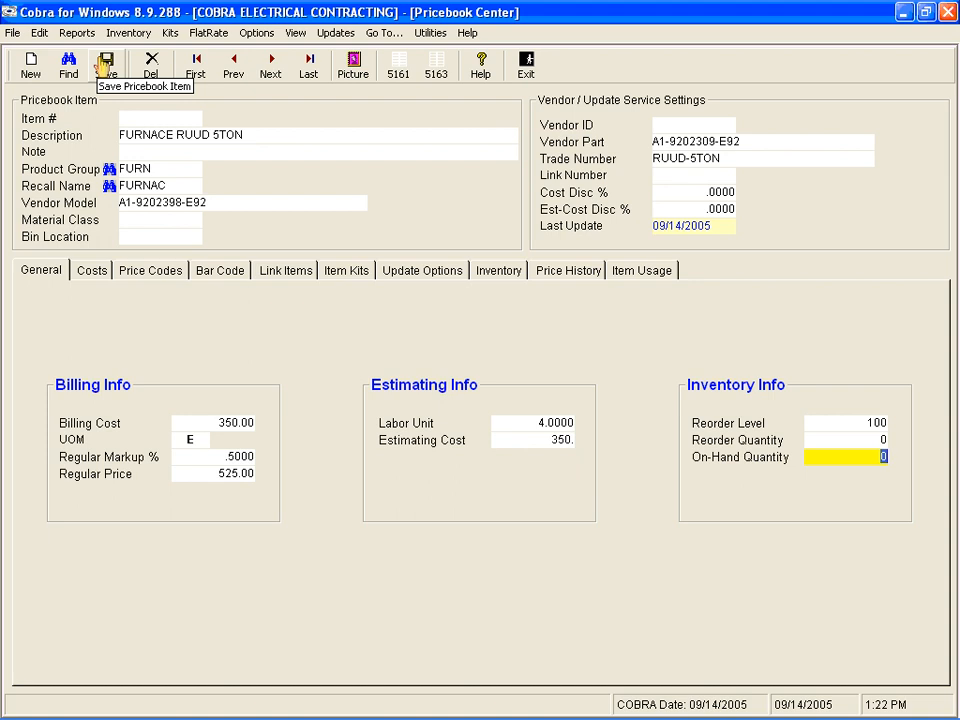
Step: Load the default price codes with recalculated prices for the furnace item and save the item
key("Tab")
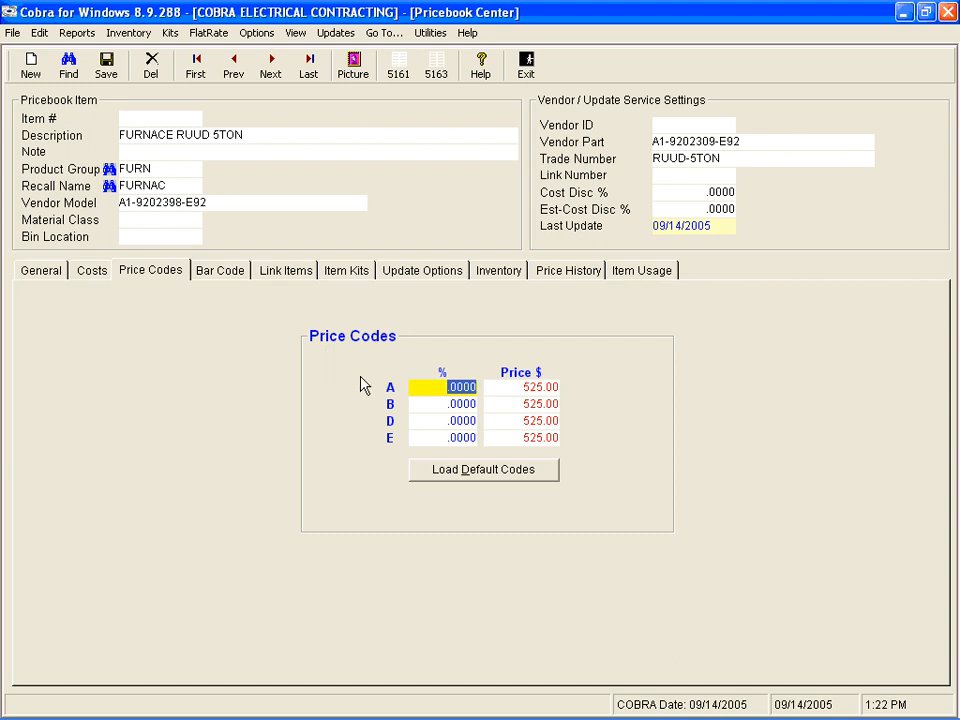
left_click(474, 470)
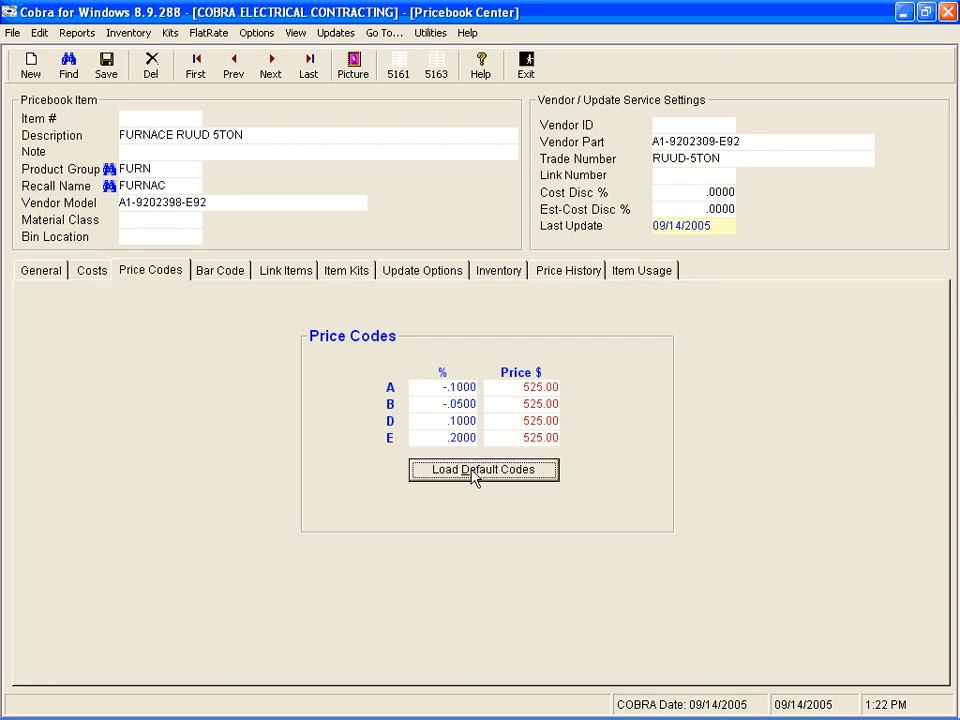
left_click(438, 388)
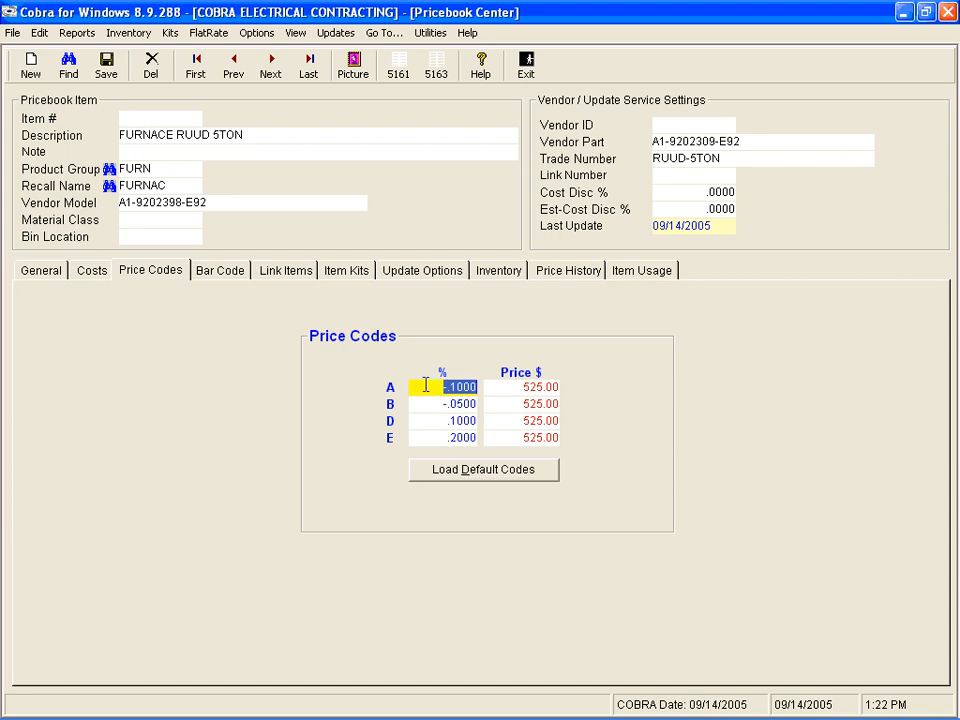
key("Tab")
key("Tab")
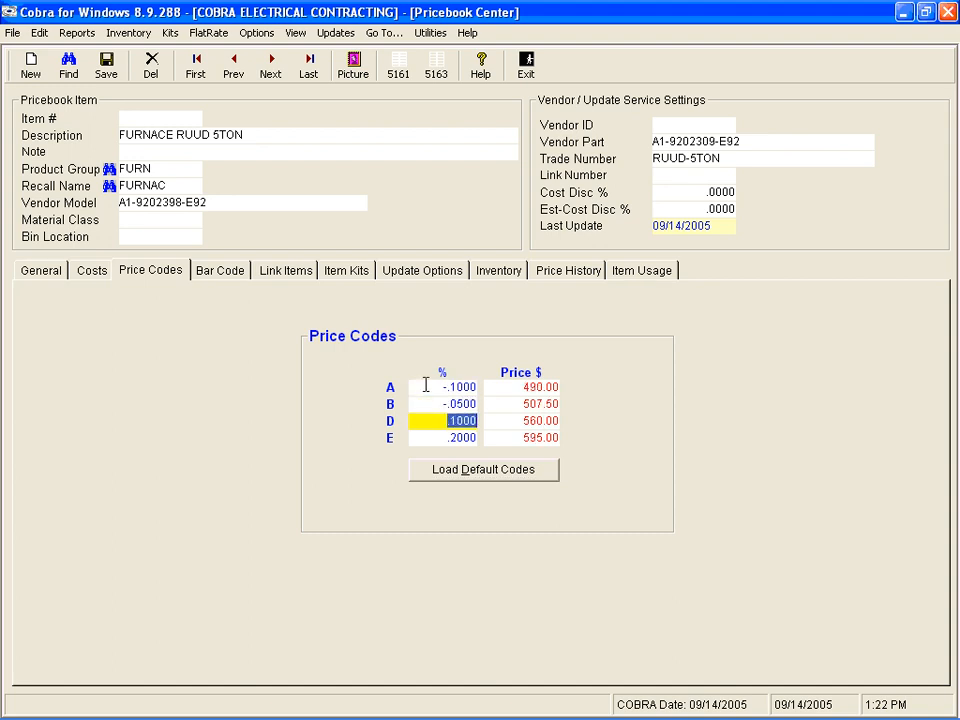
key("Tab")
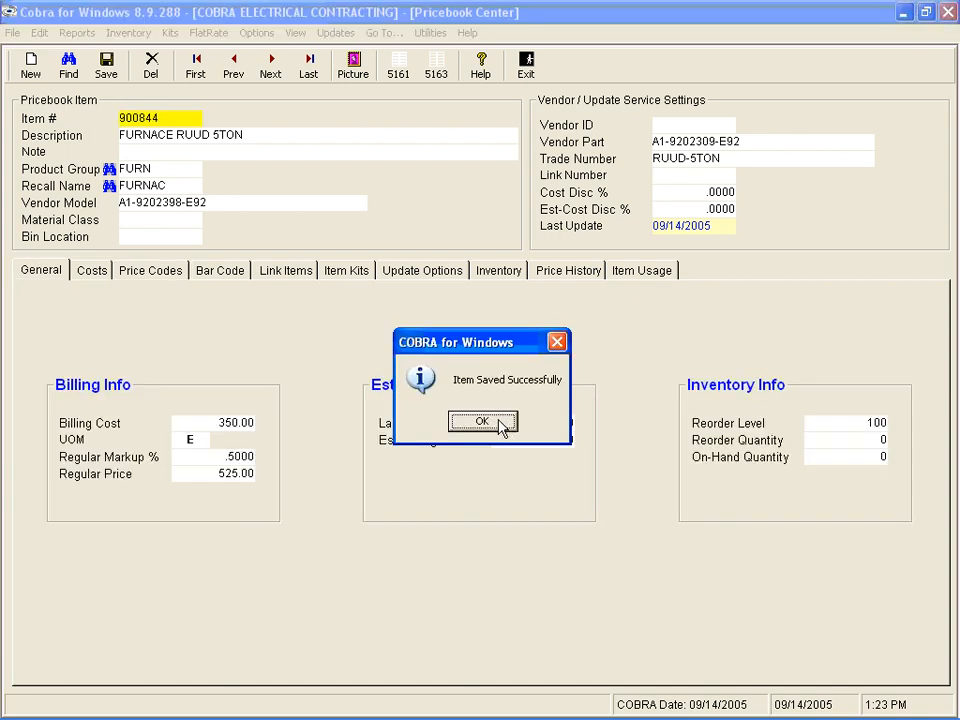
left_click(499, 422)
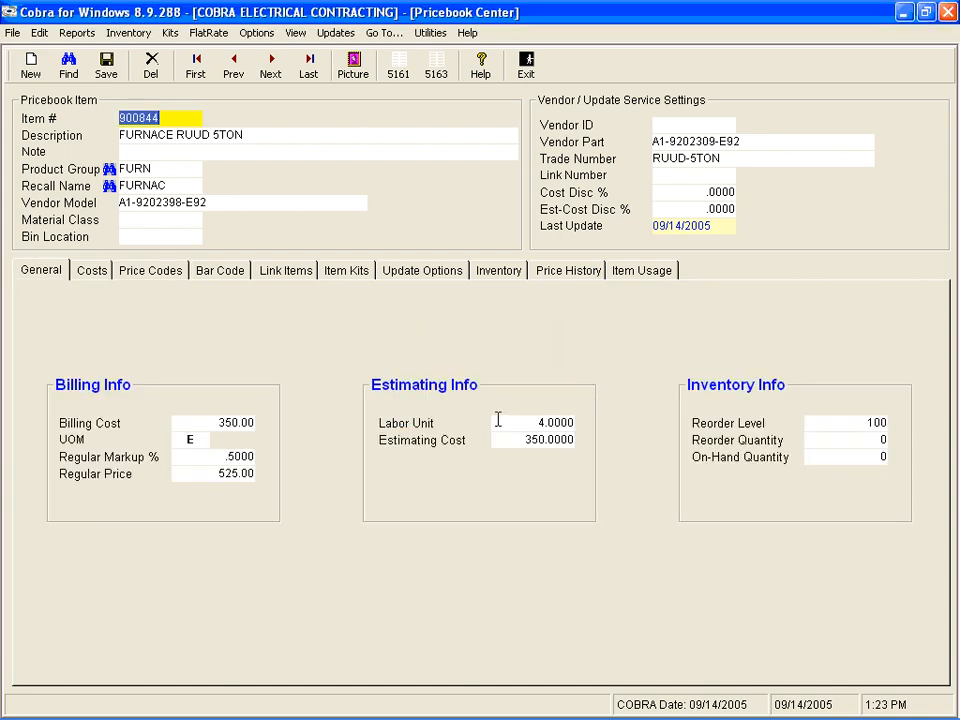
Step: Start a copy of the saved furnace as item number 900845 with the description FURNACE RUUD 6TON
left_click(177, 118)
key("BackSpace")
type("5")
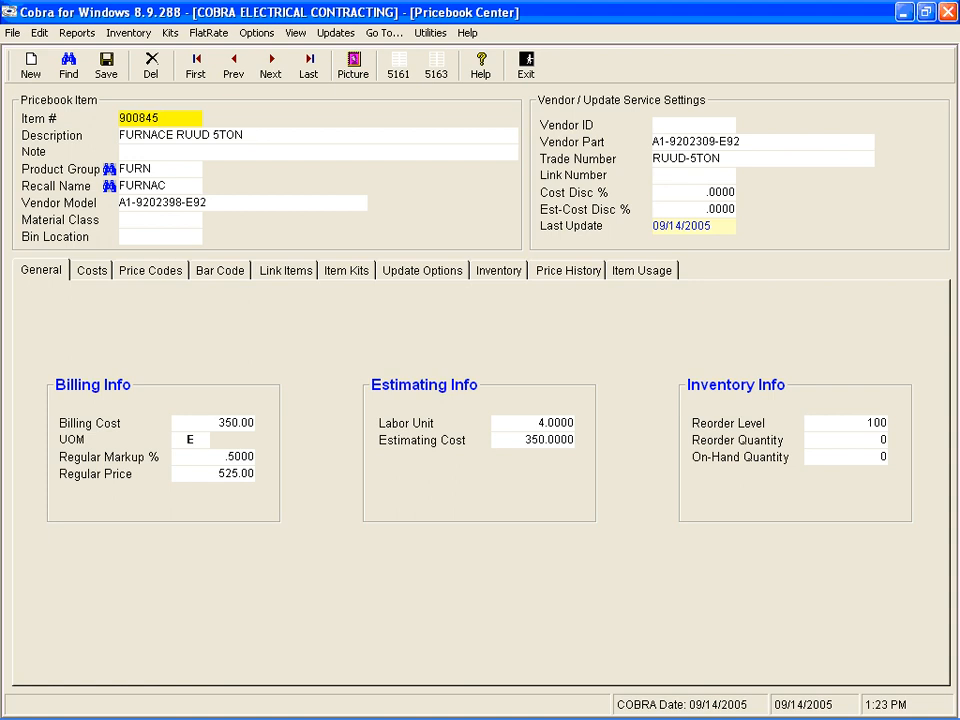
key("Tab")
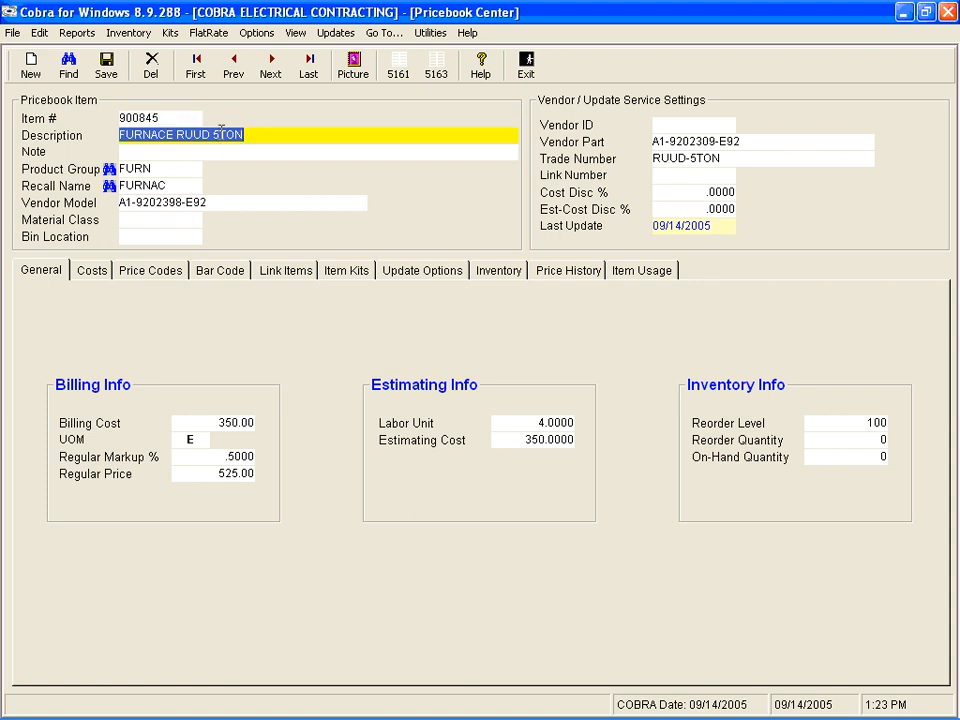
left_click(220, 134)
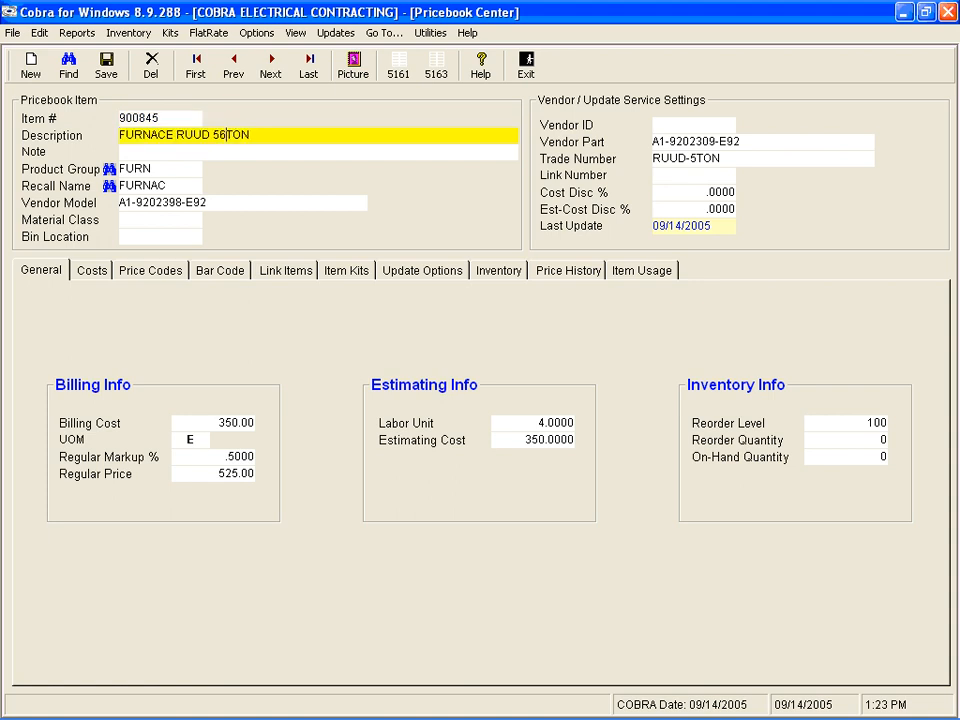
key("BackSpace")
type("6")
key("Tab")
key("Tab")
key("Tab")
key("Tab")
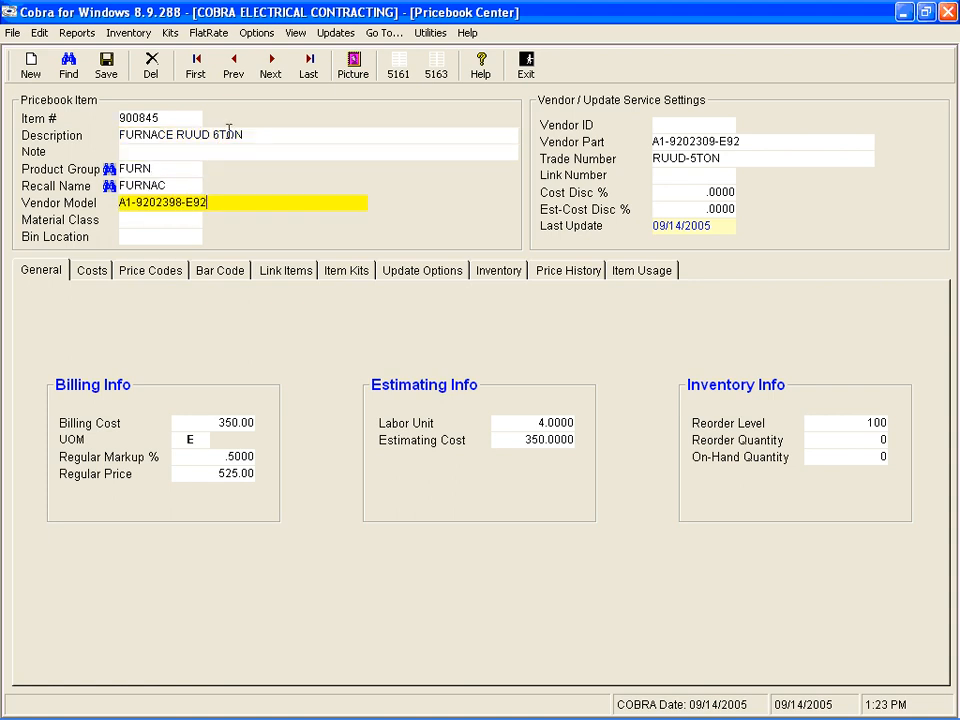
Step: Set the 6-ton furnace's vendor model to A1-9202398-E93, keeping the product group and recall name
key("BackSpace")
type("3")
key("Tab")
key("Tab")
key("Tab")
key("Tab")
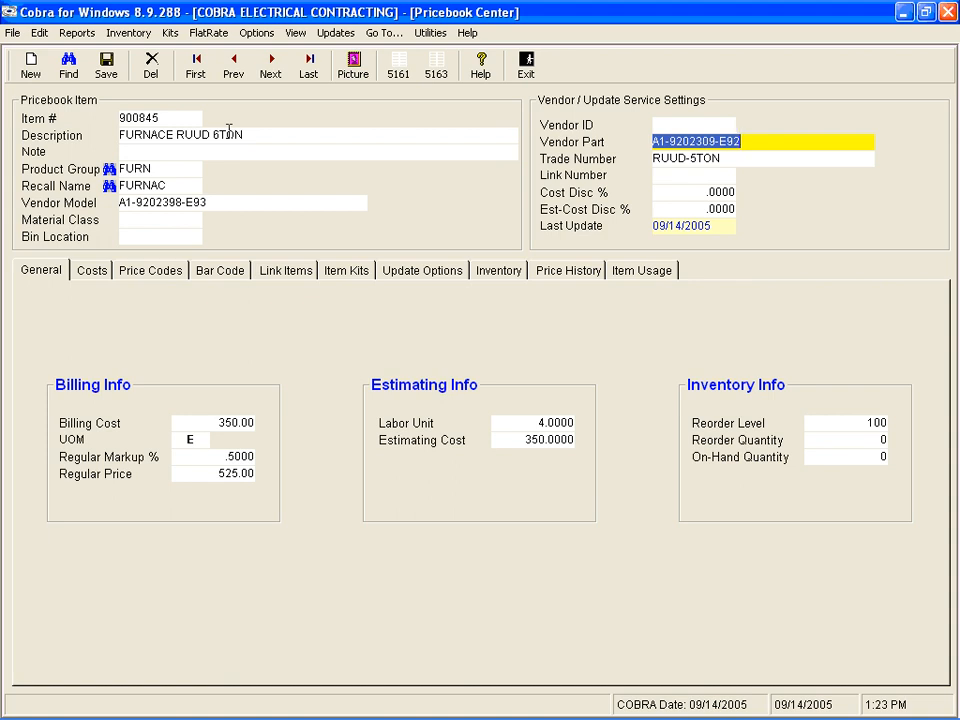
Step: Set the 6-ton furnace's vendor part to A1-9202309-E93
key("End")
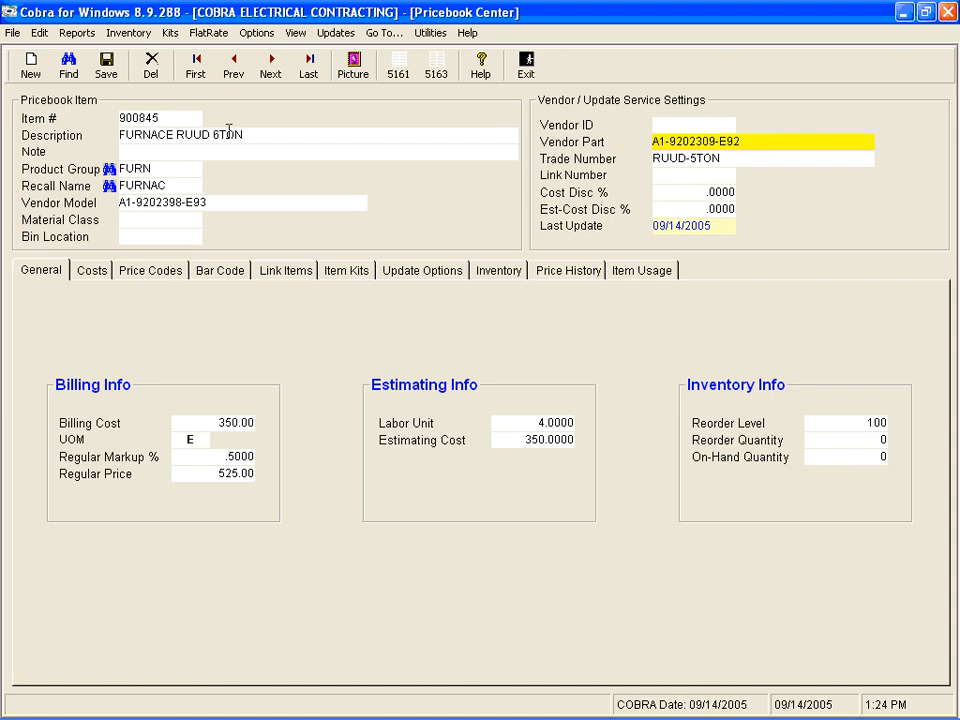
key("BackSpace")
type("3")
key("Tab")
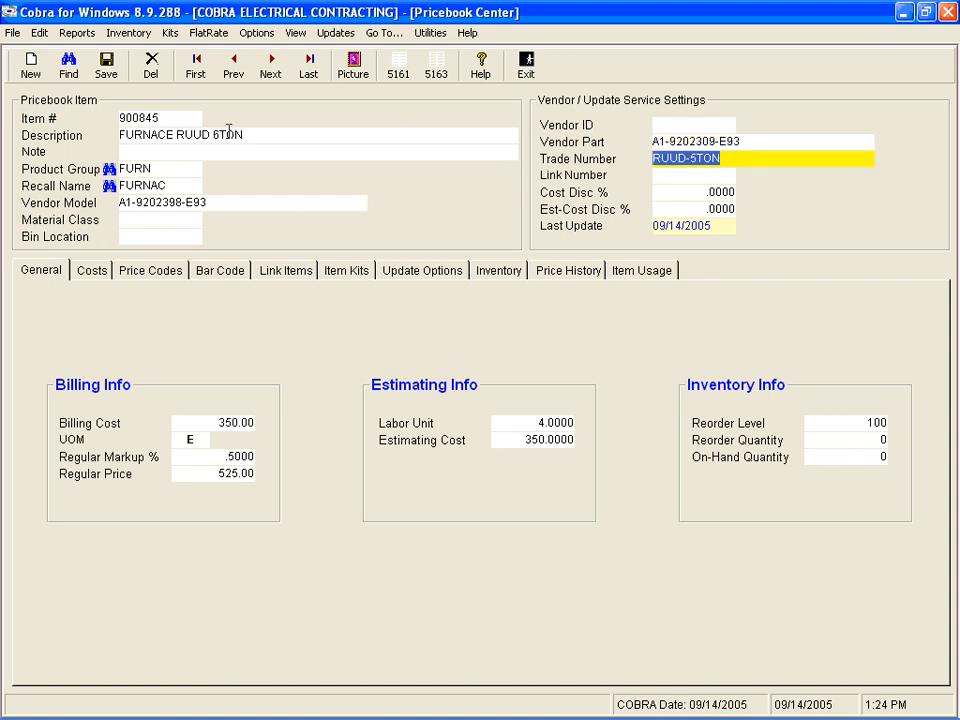
Step: Set both the billing cost and the estimating cost of the 6-ton furnace to 375
left_click(204, 422)
left_click_drag(204, 422, 332, 446)
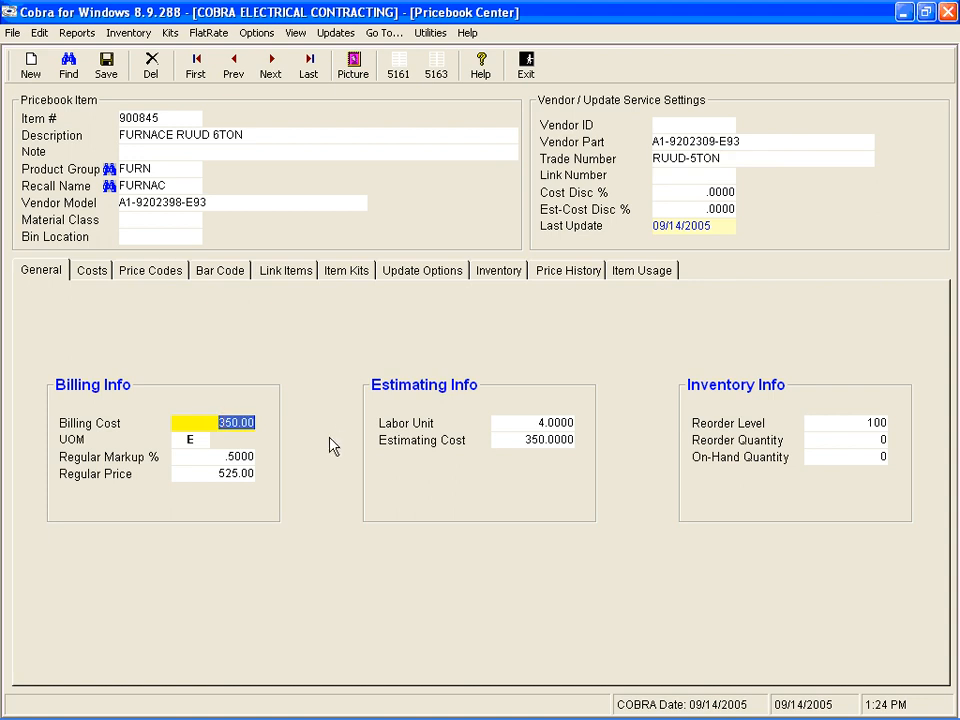
type("375")
key("Tab")
key("Tab")
key("Tab")
key("Tab")
key("Tab")
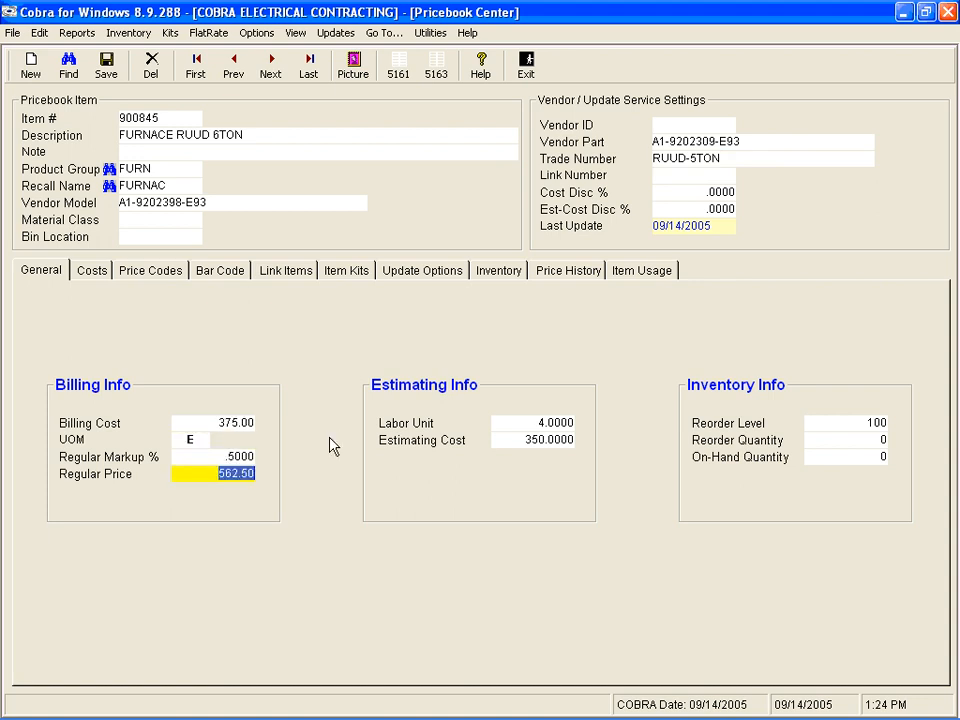
type("375")
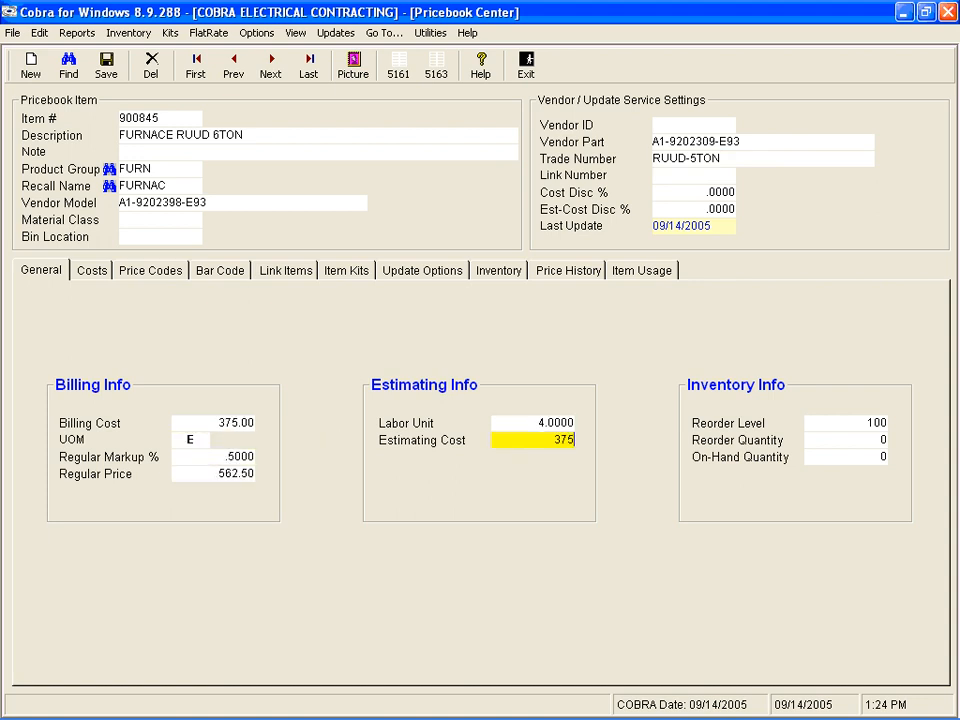
key("Tab")
Step: Recalculate the 6-ton furnace's price codes with the existing percentages and save the new item
key("Tab")
key("Tab")
key("Tab")
key("Tab")
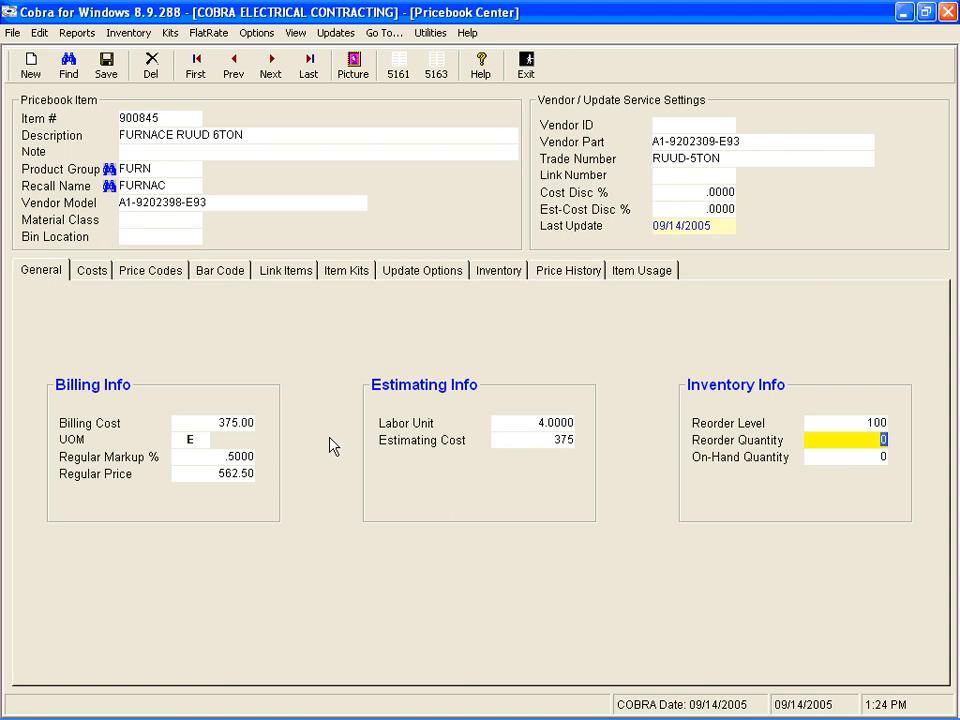
key("Tab")
key("Tab")
key("Tab")
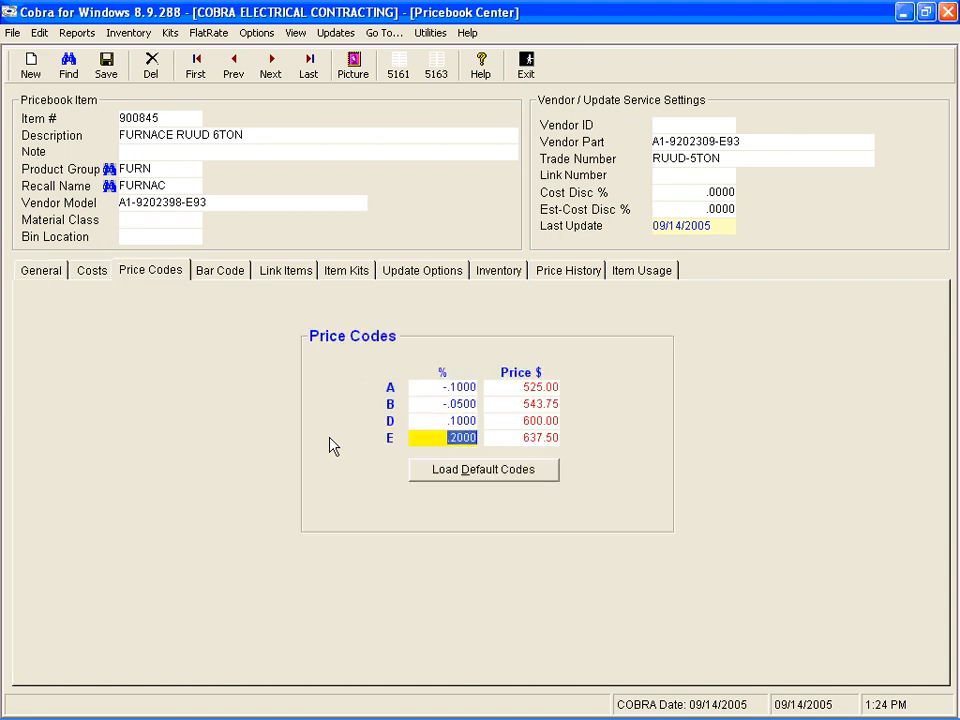
key("Return")
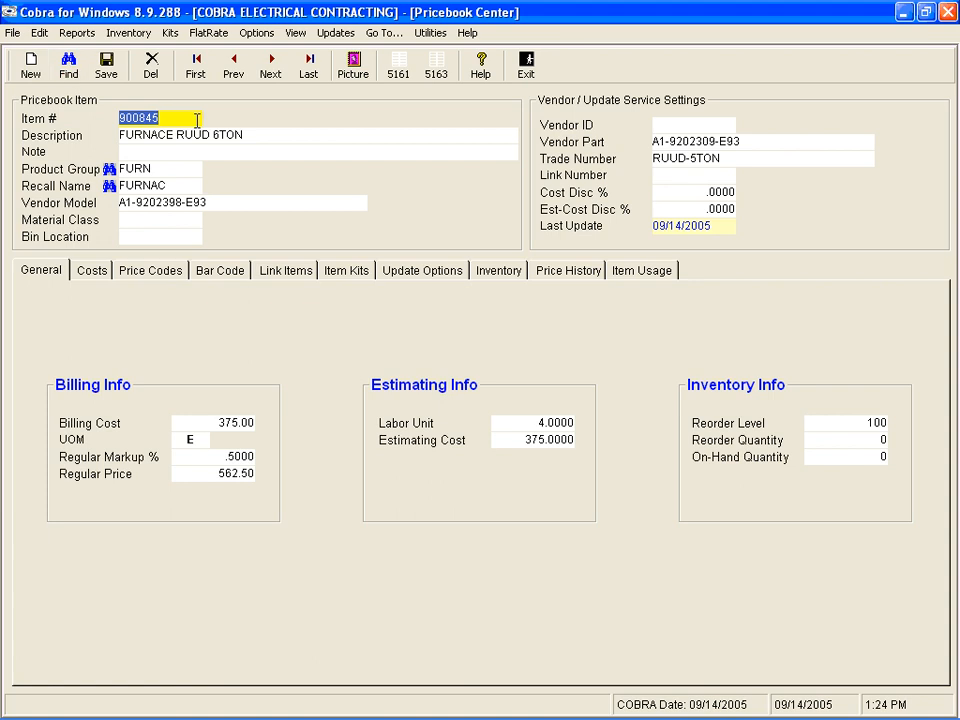
Step: Look up the pricebook items under the recall name FURNAC and check the 5-ton and 6-ton RUUD furnace entries
left_click(68, 72)
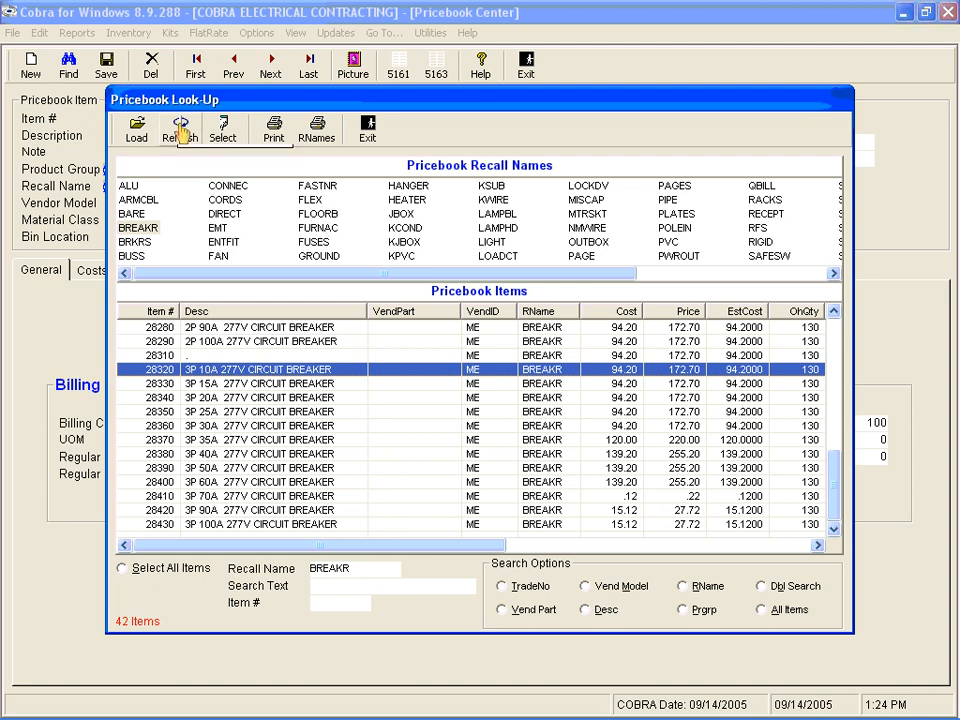
left_click(318, 229)
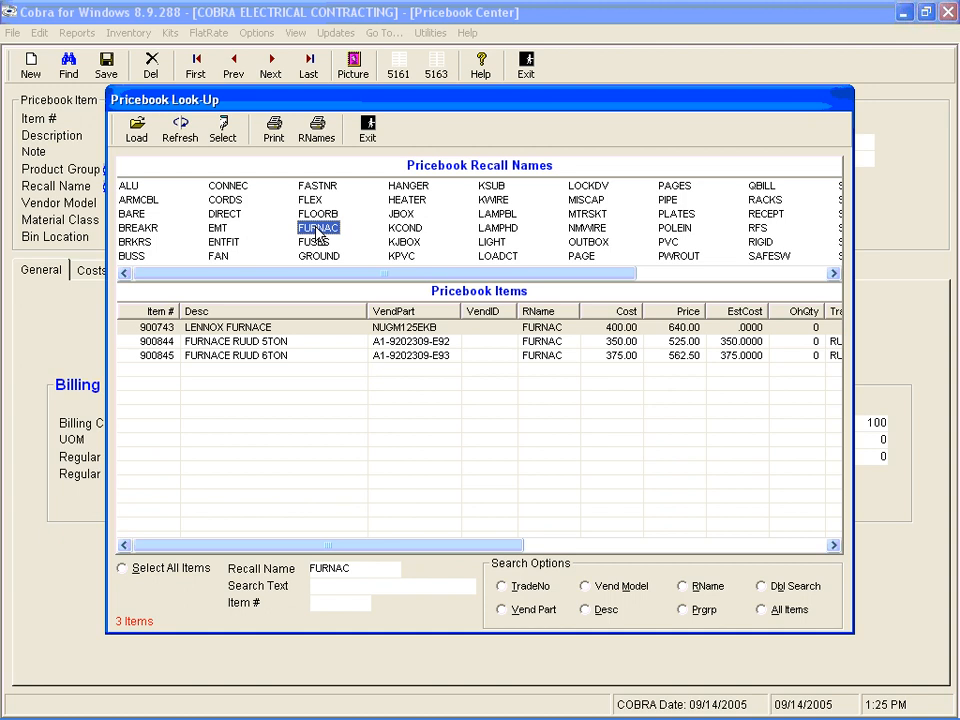
left_click(232, 342)
left_click(232, 356)
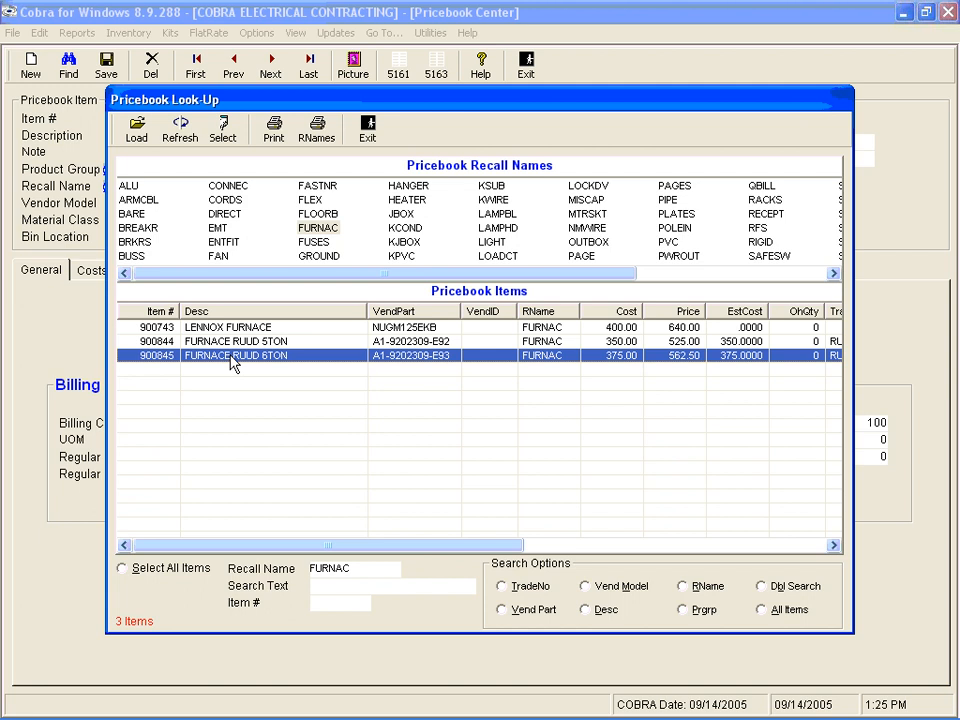